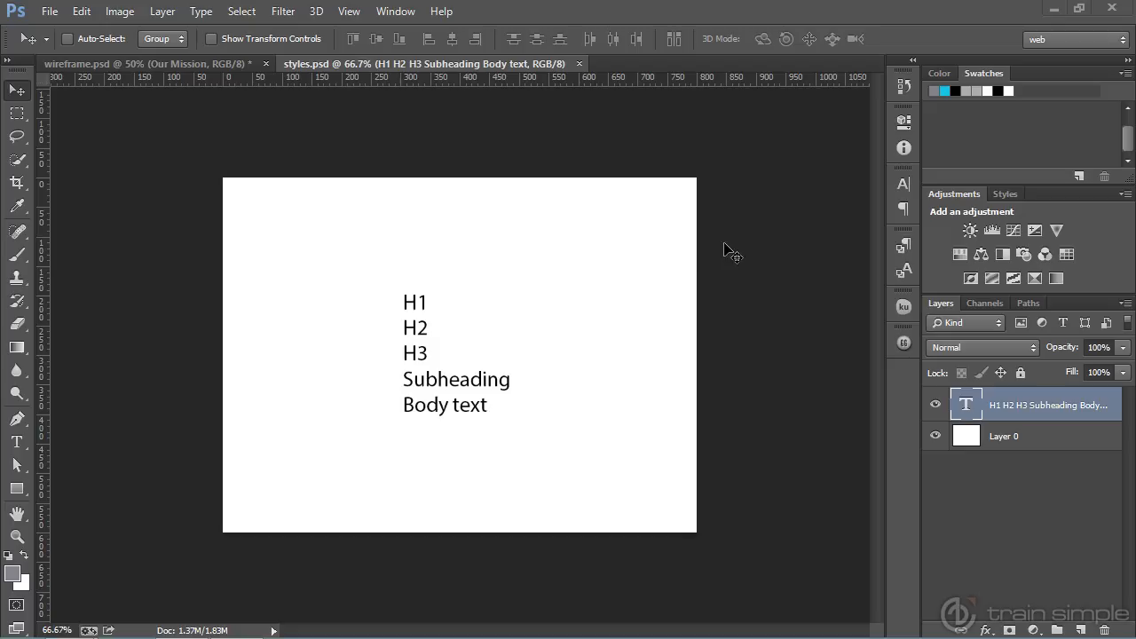
Show the Paragraph Styles panel beside the canvas
left_click(901, 244)
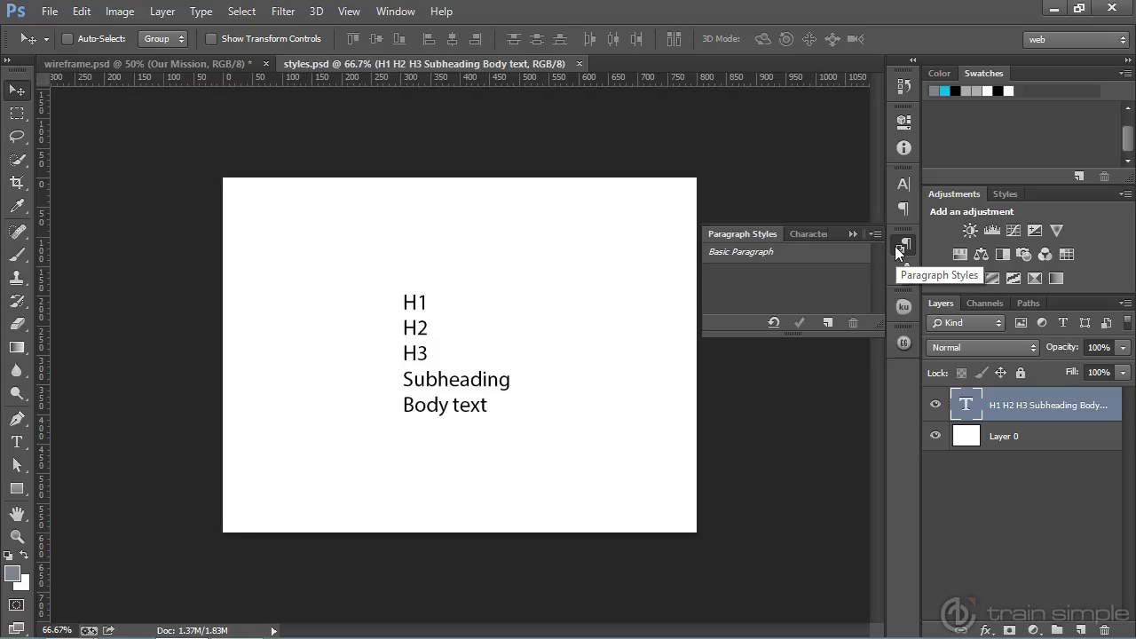
left_click(396, 11)
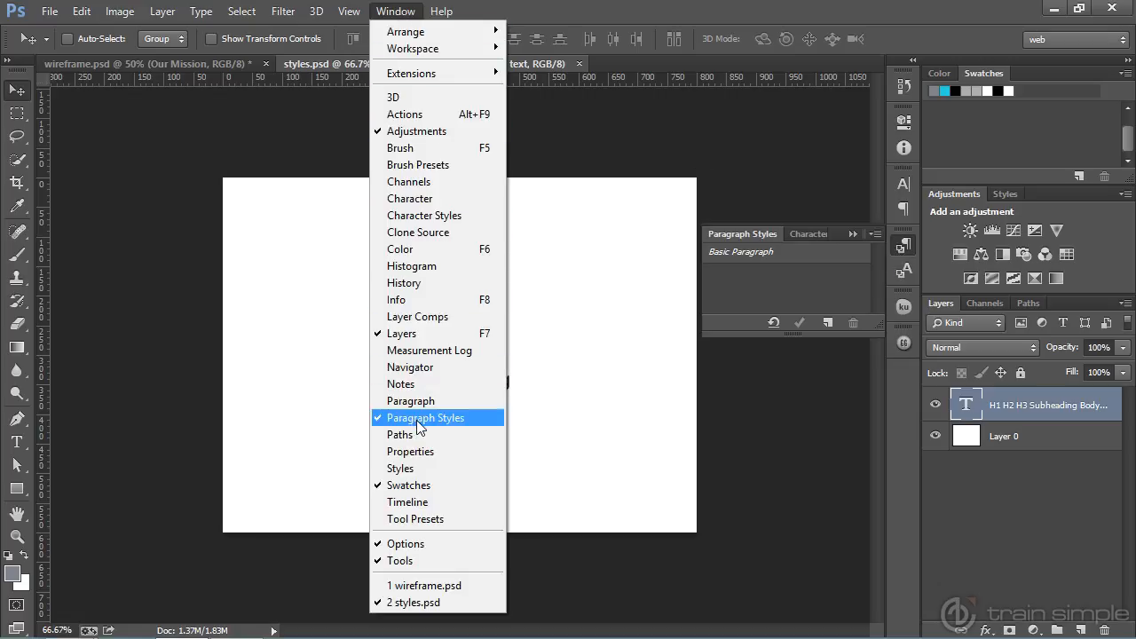
left_click(580, 421)
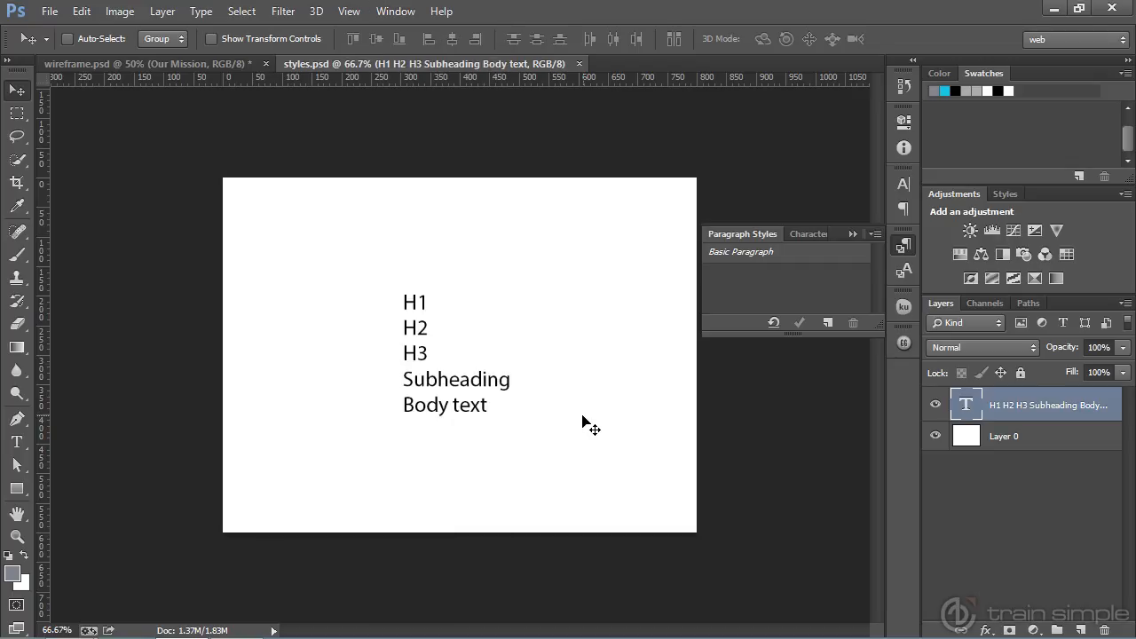
Format the H1 line of the text layer in the Museo font at 48 pt
key("t")
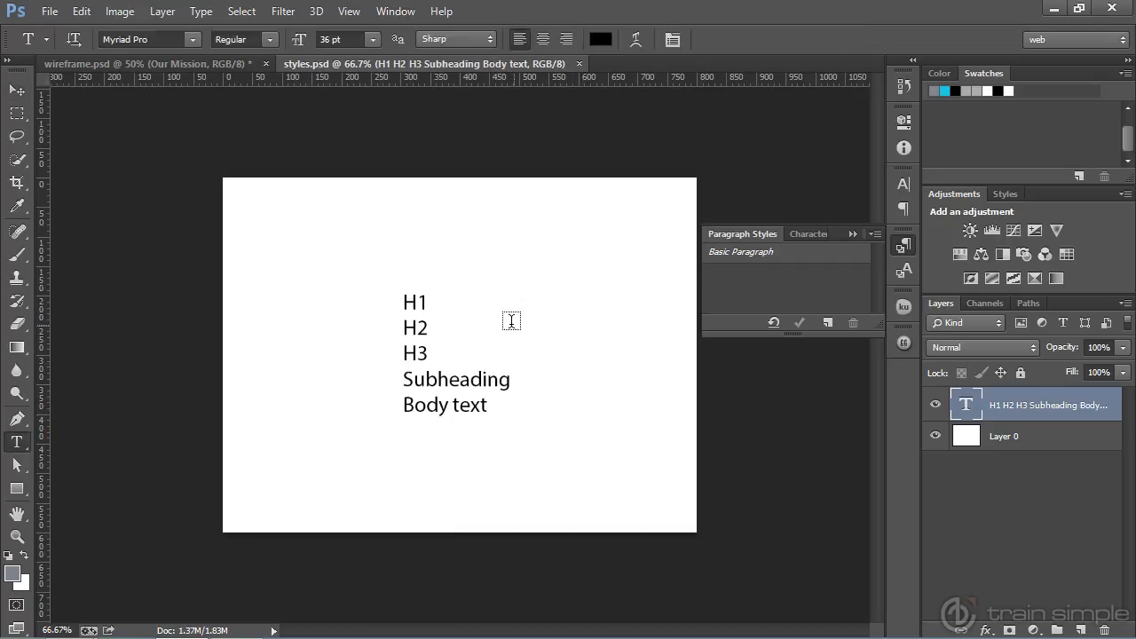
left_click_drag(430, 303, 398, 302)
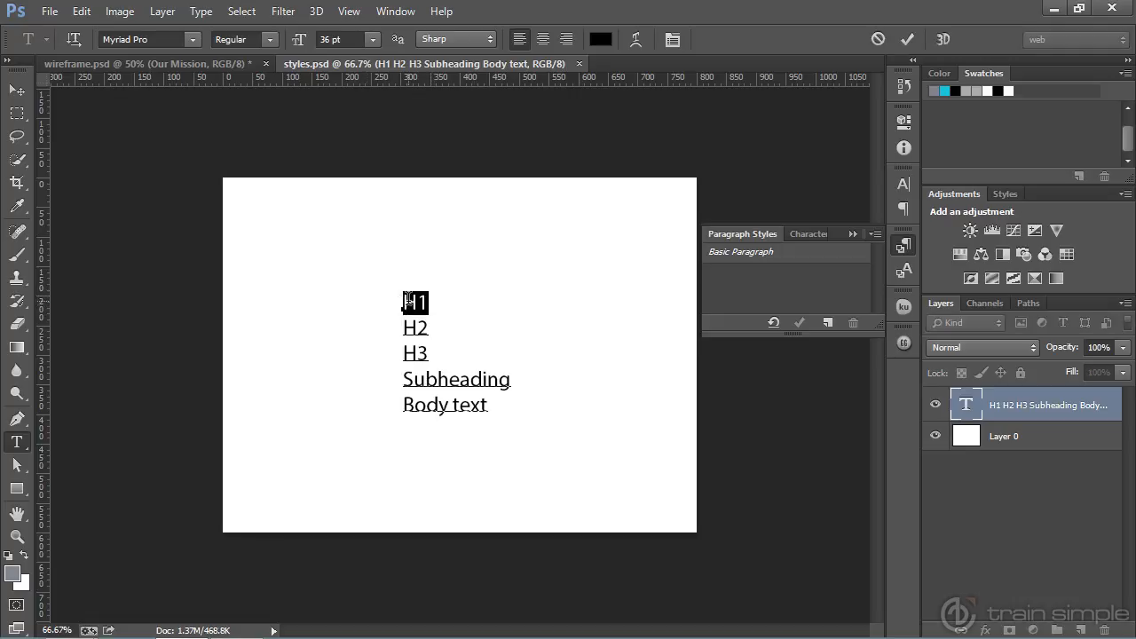
left_click(149, 39)
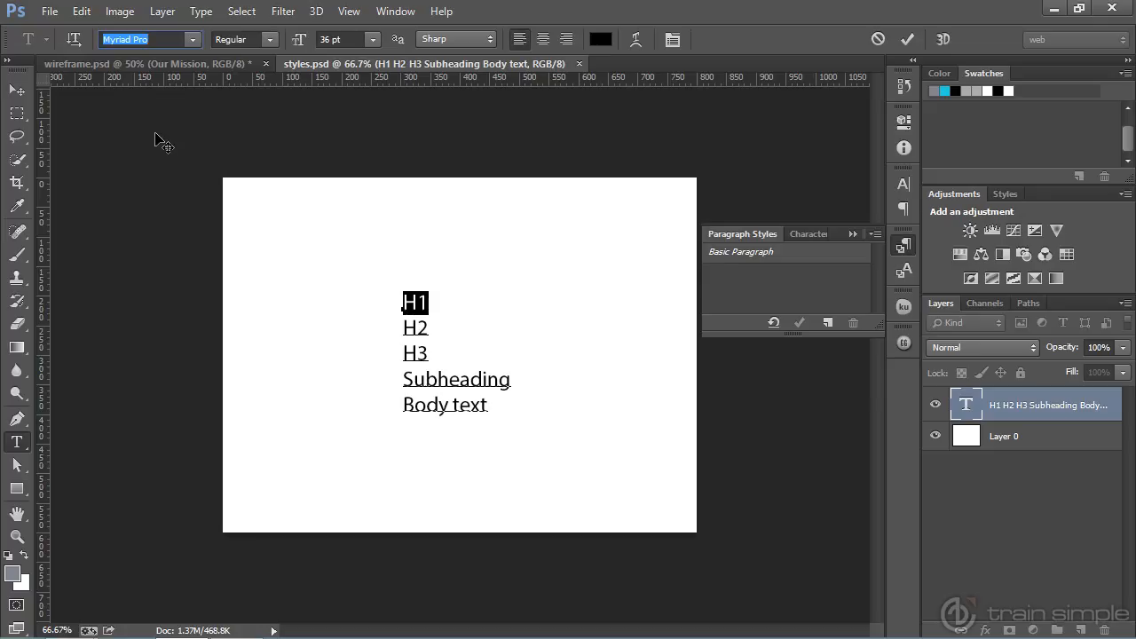
type("Museo")
key("Tab")
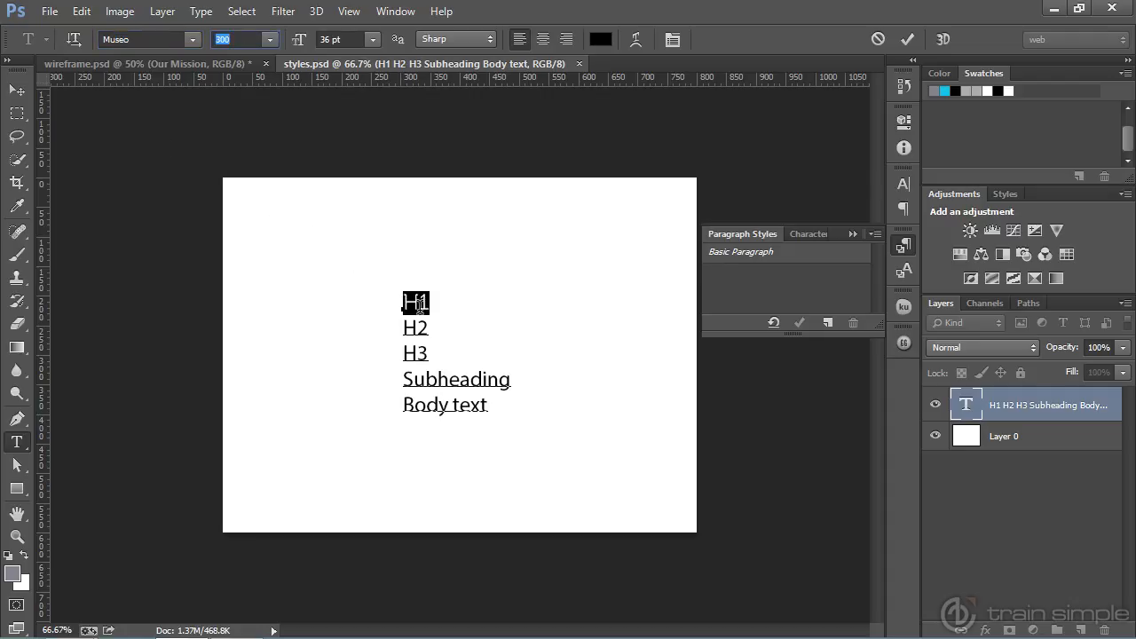
left_click(373, 44)
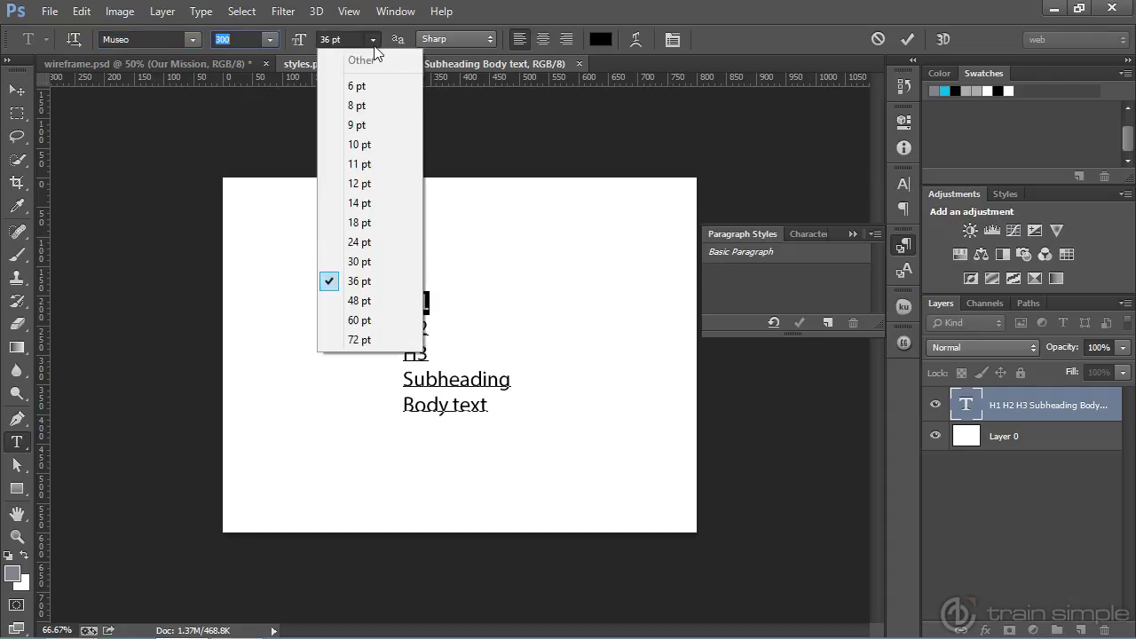
left_click(371, 302)
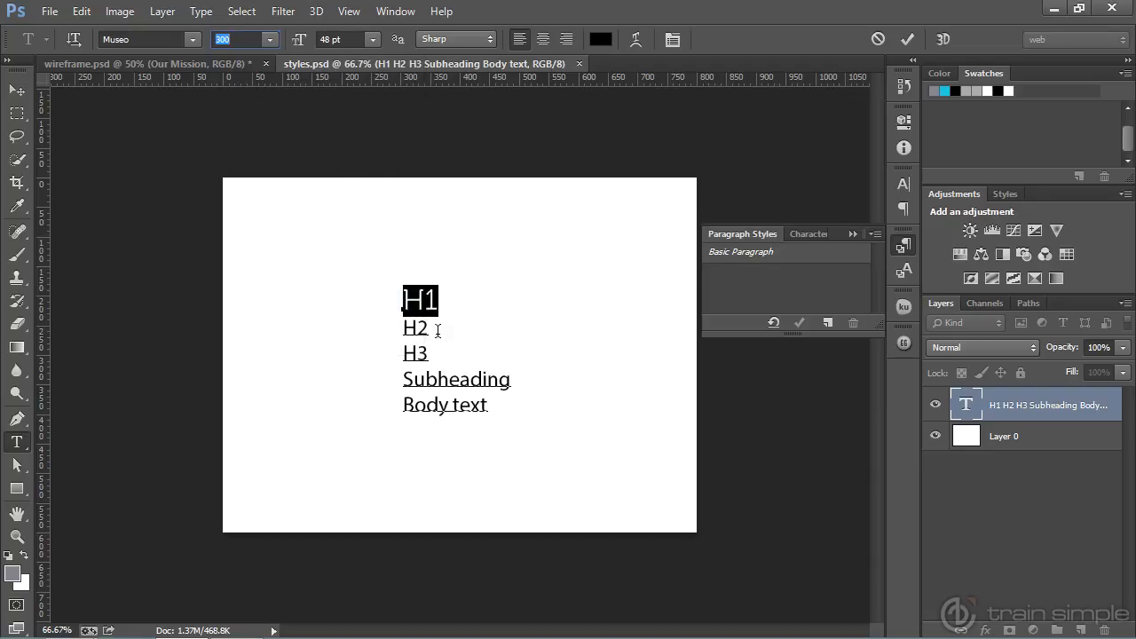
Change the font of the H2 line to Museo, keeping its size
left_click_drag(433, 330, 395, 329)
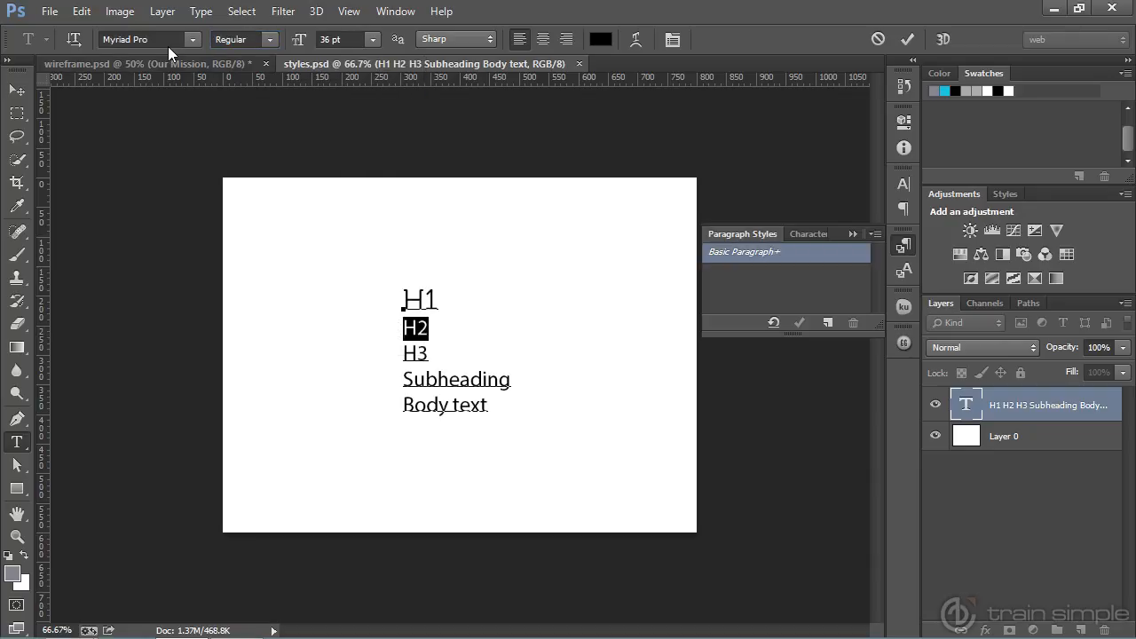
left_click(100, 40)
type("Museo")
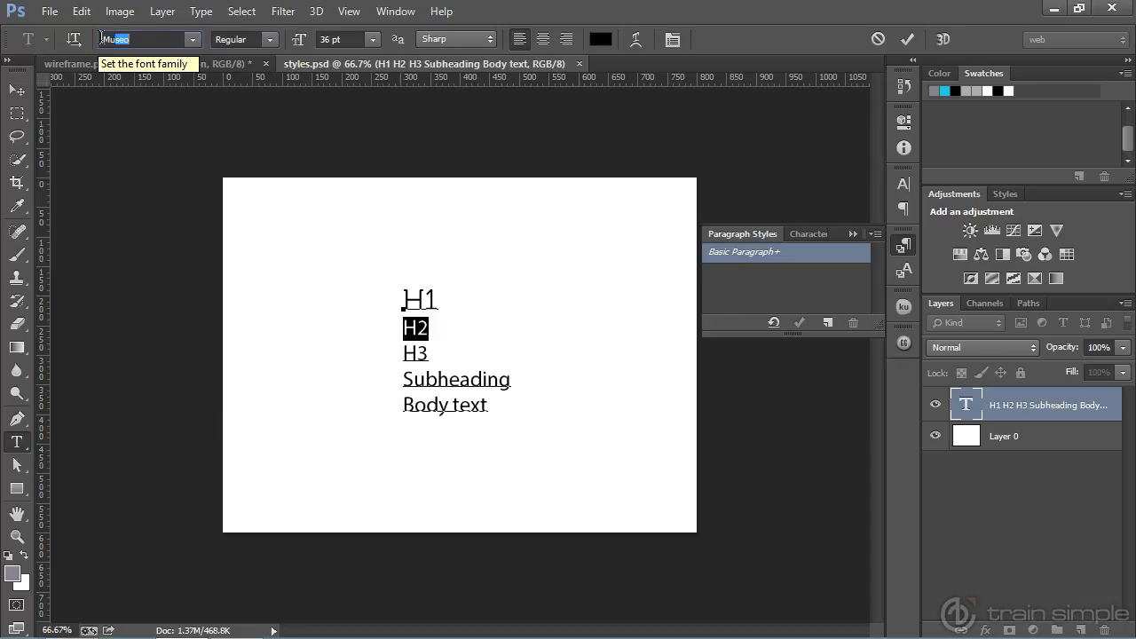
key("Tab")
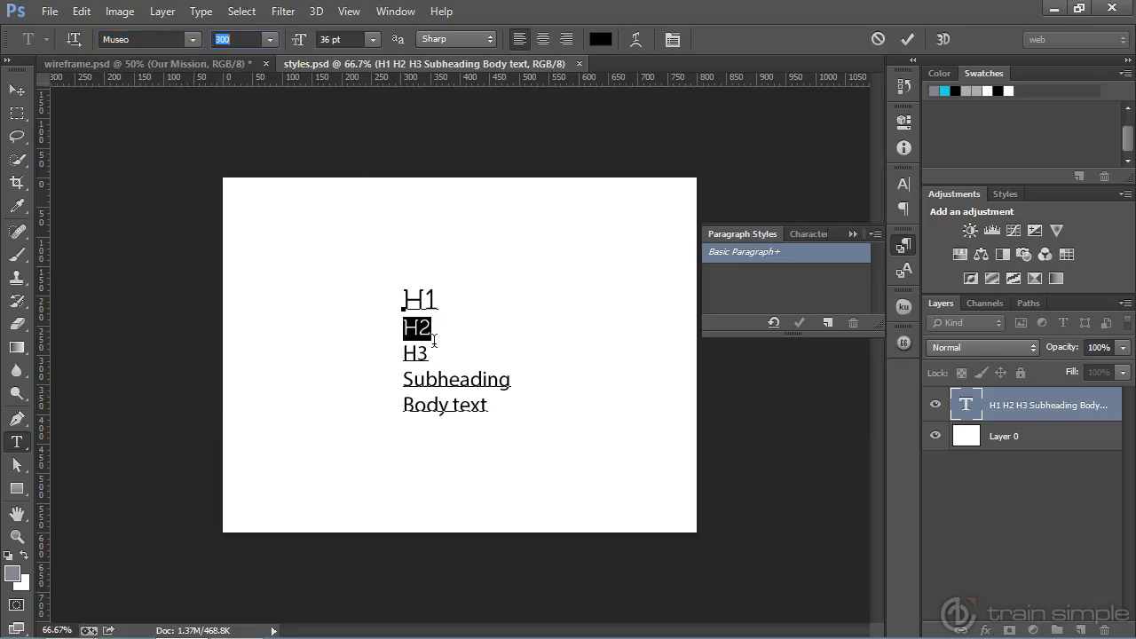
Format the H3 line in the Museo font at 30 pt
left_click_drag(433, 354, 390, 354)
left_click(133, 39)
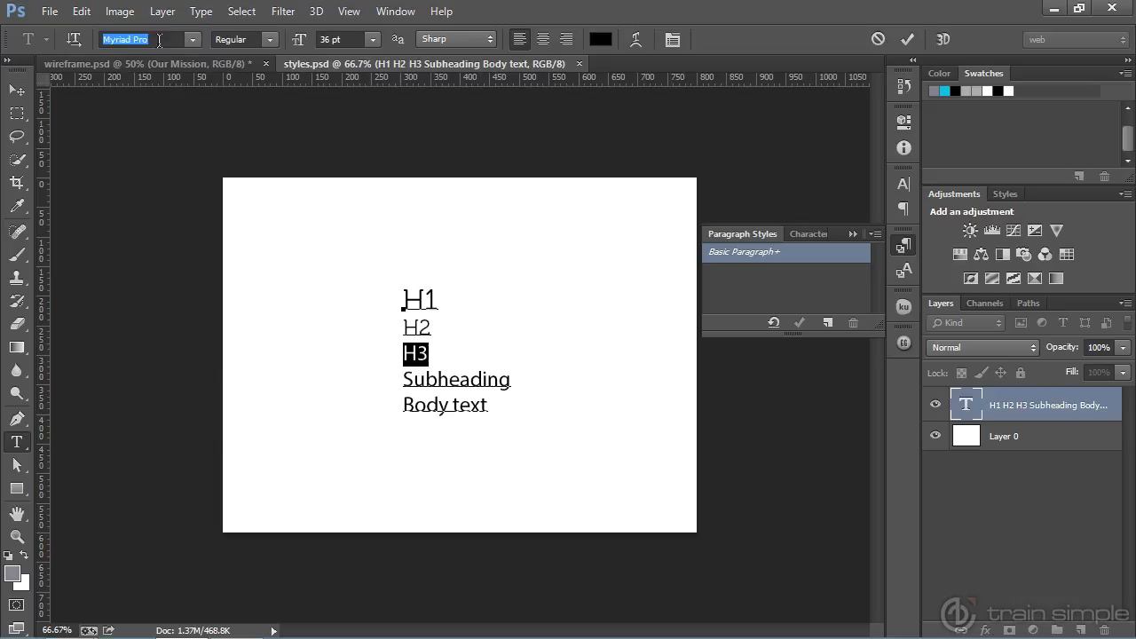
type("Museo")
key("Tab")
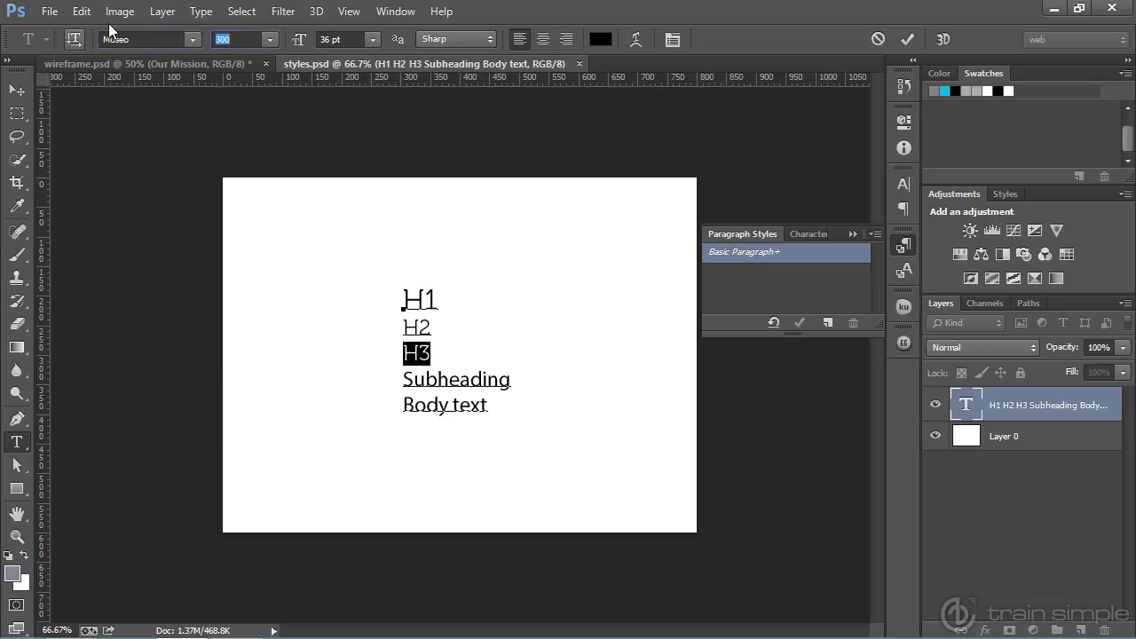
left_click(372, 40)
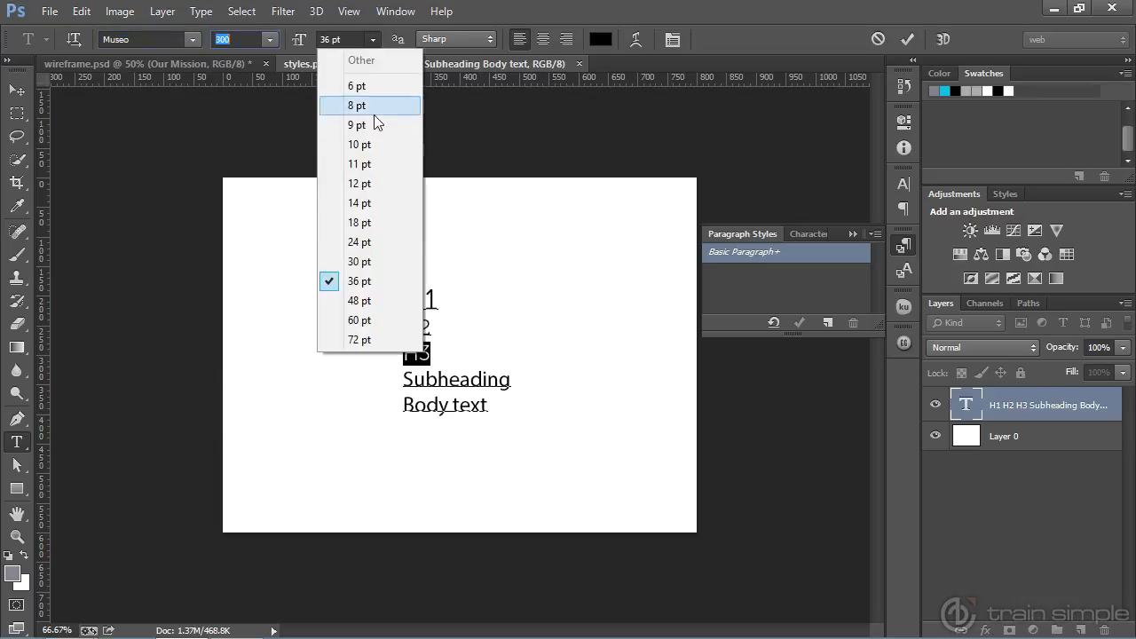
left_click(366, 260)
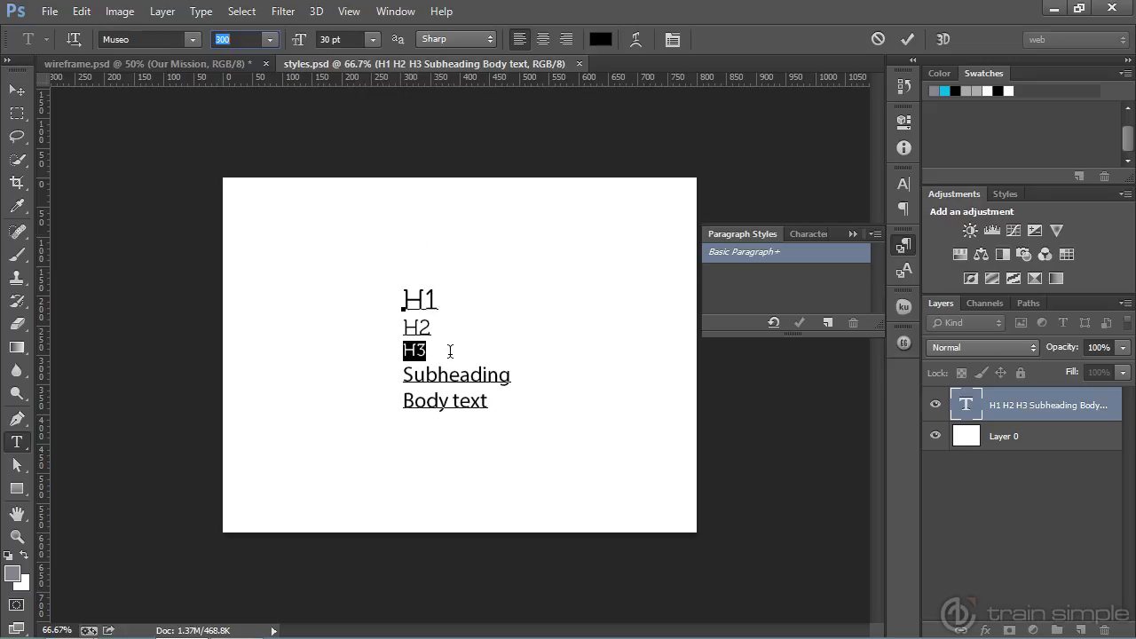
Format the Subheading line in Source Sans Pro at 24 pt
left_click_drag(512, 377, 395, 375)
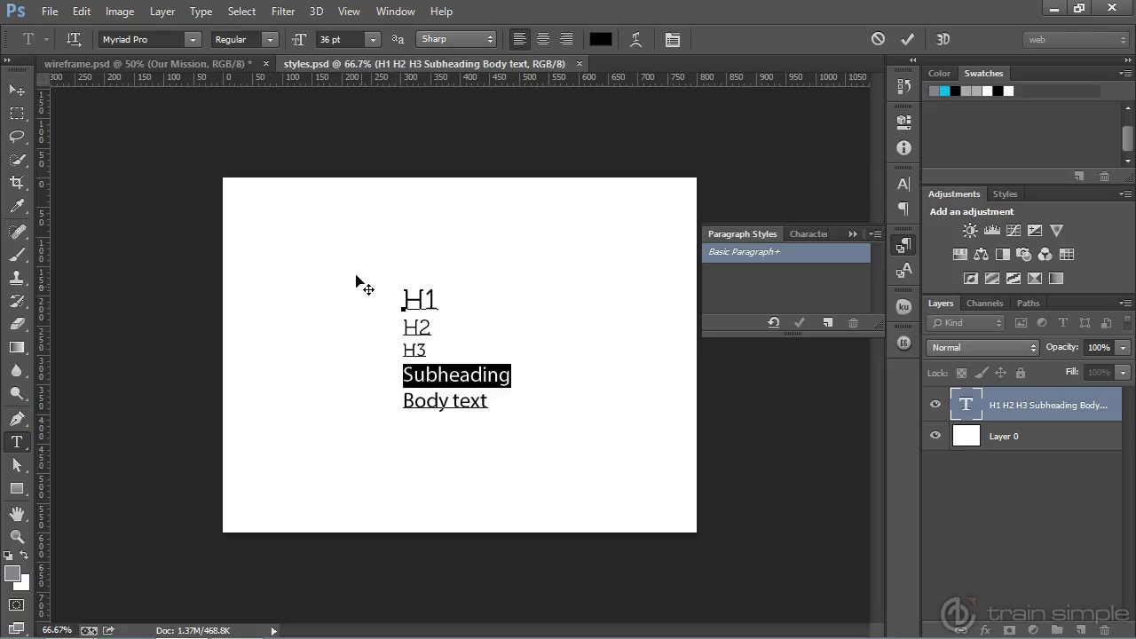
left_click(160, 39)
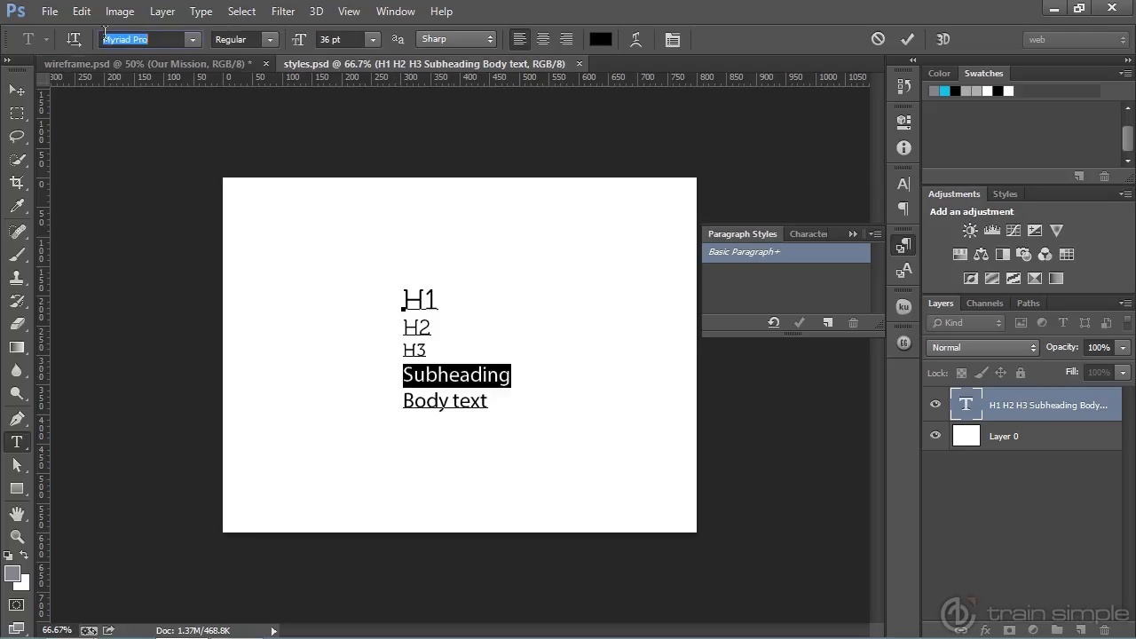
type("Source Sans")
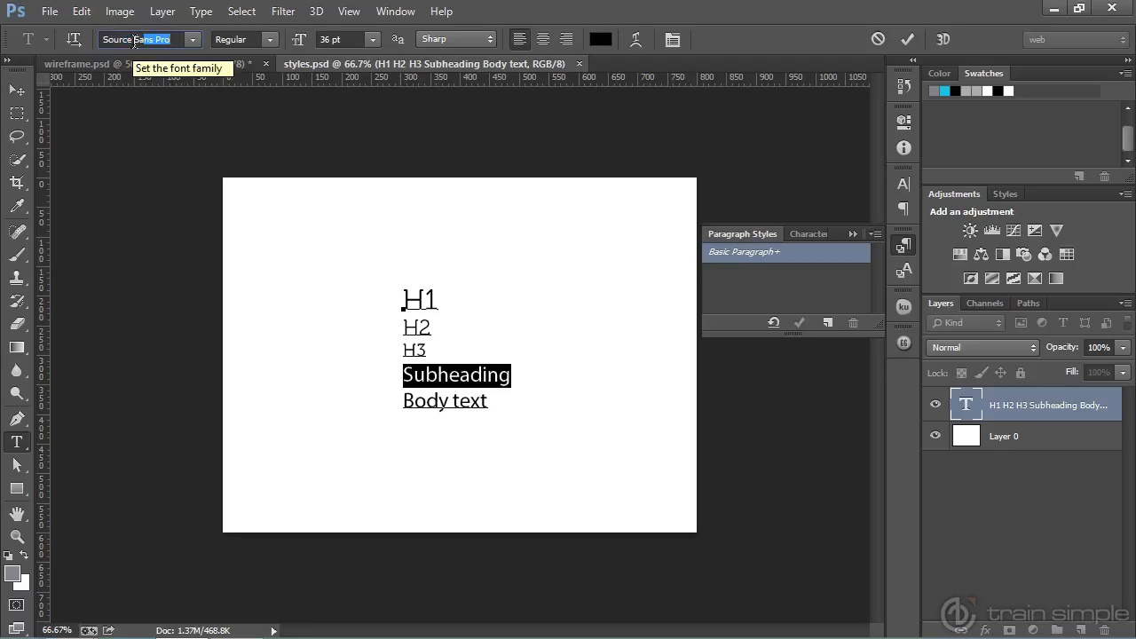
key("Tab")
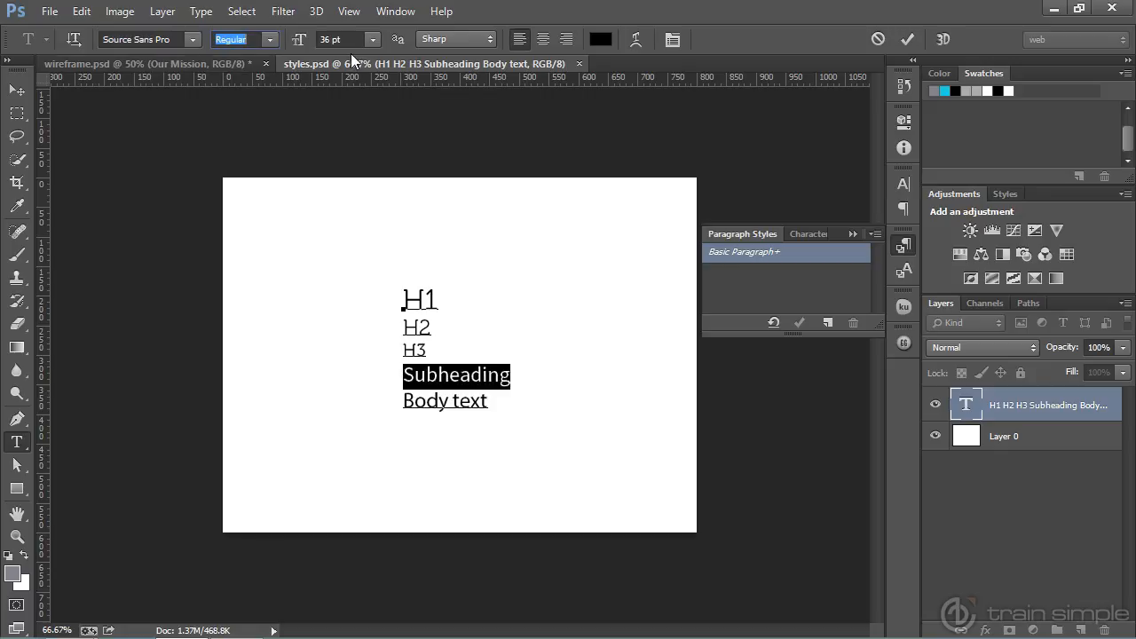
left_click(372, 39)
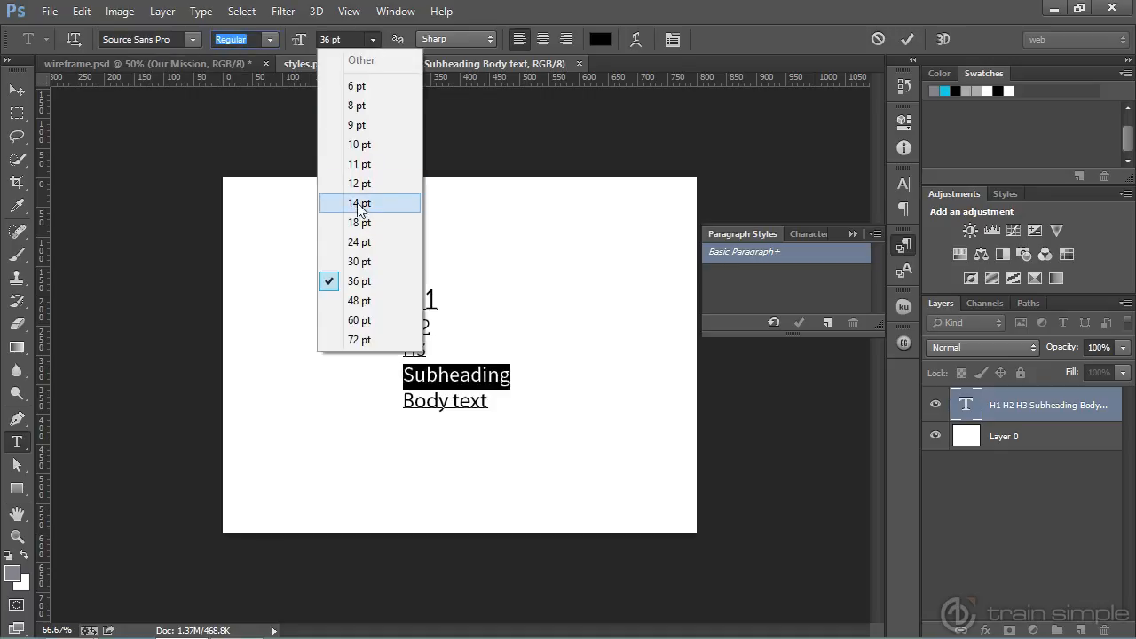
left_click(360, 242)
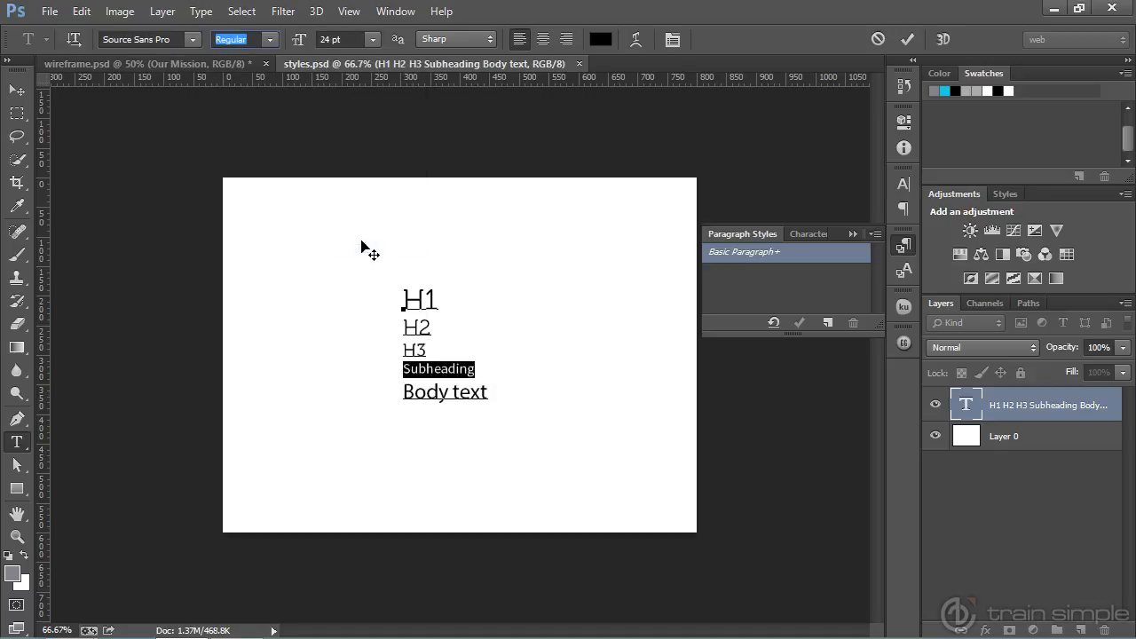
Format the Body text line in Source Sans Pro at 14 pt and commit the text edits
left_click_drag(489, 388, 401, 397)
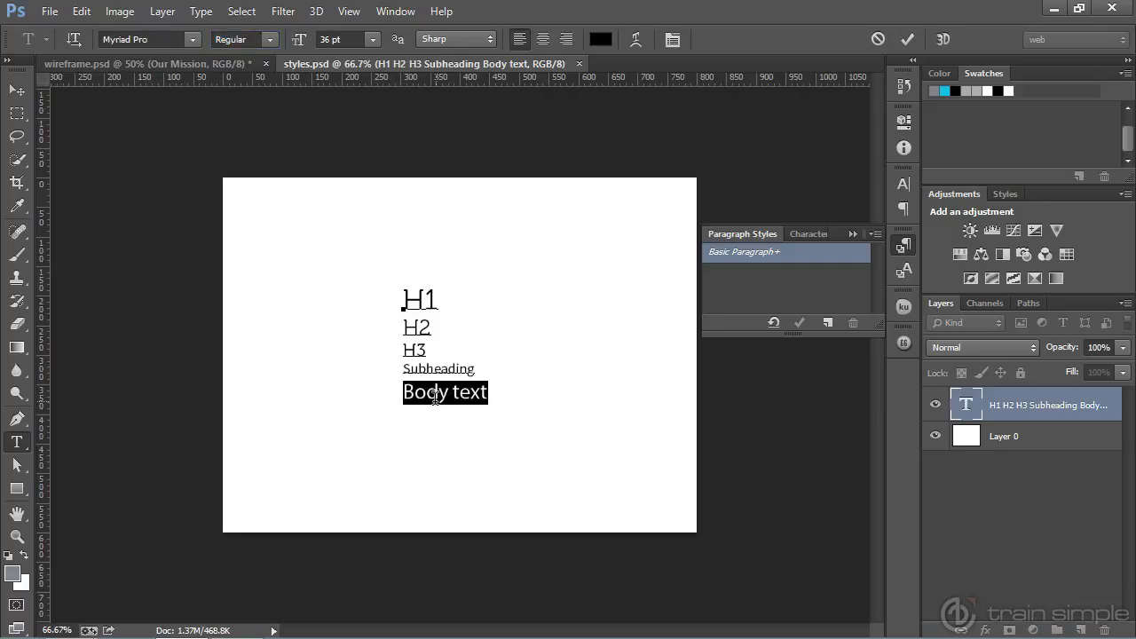
left_click(169, 39)
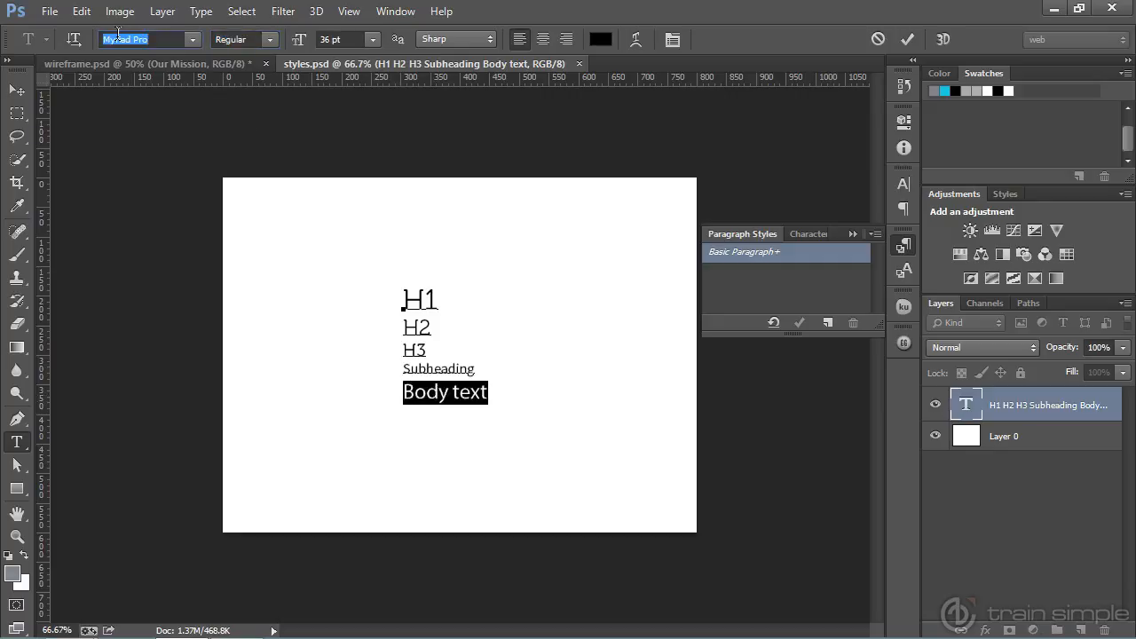
type("Source Sans")
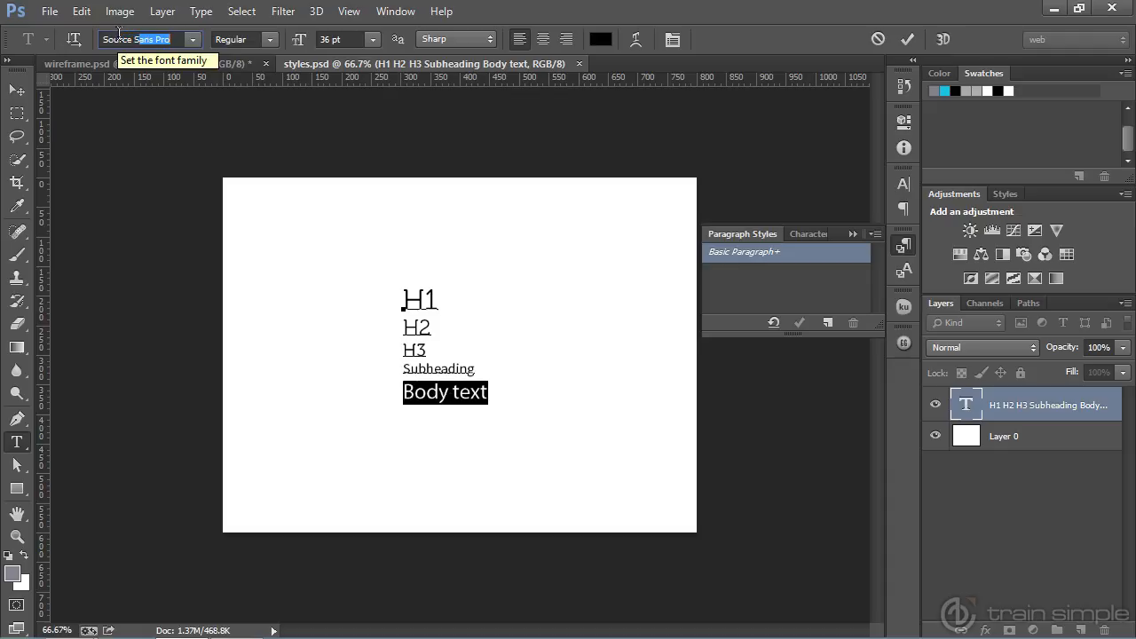
key("Tab")
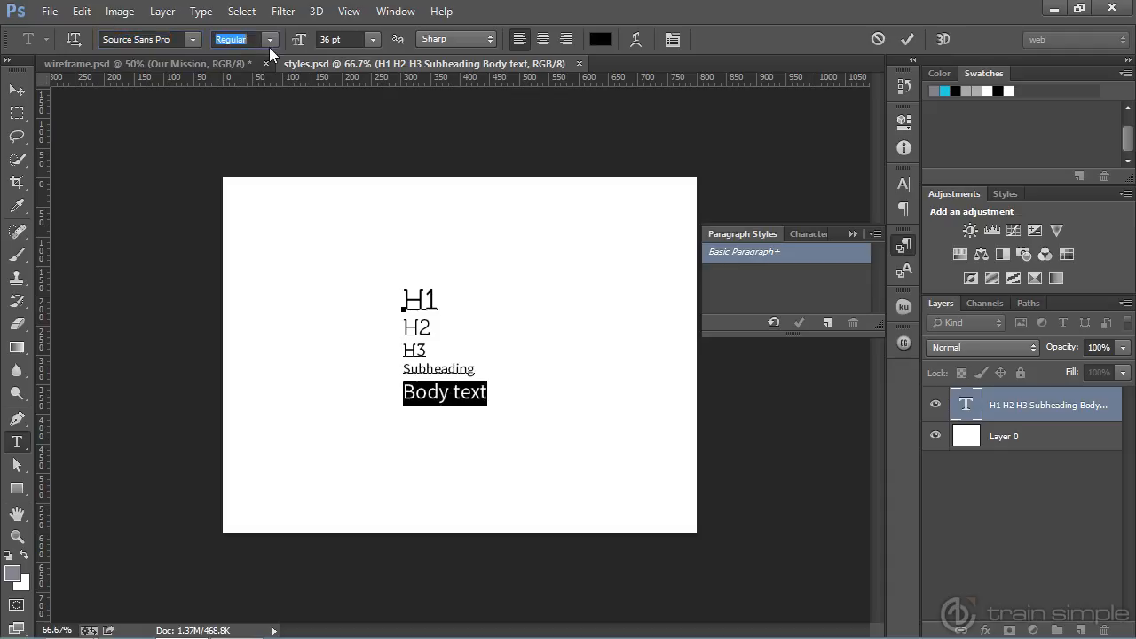
left_click(372, 39)
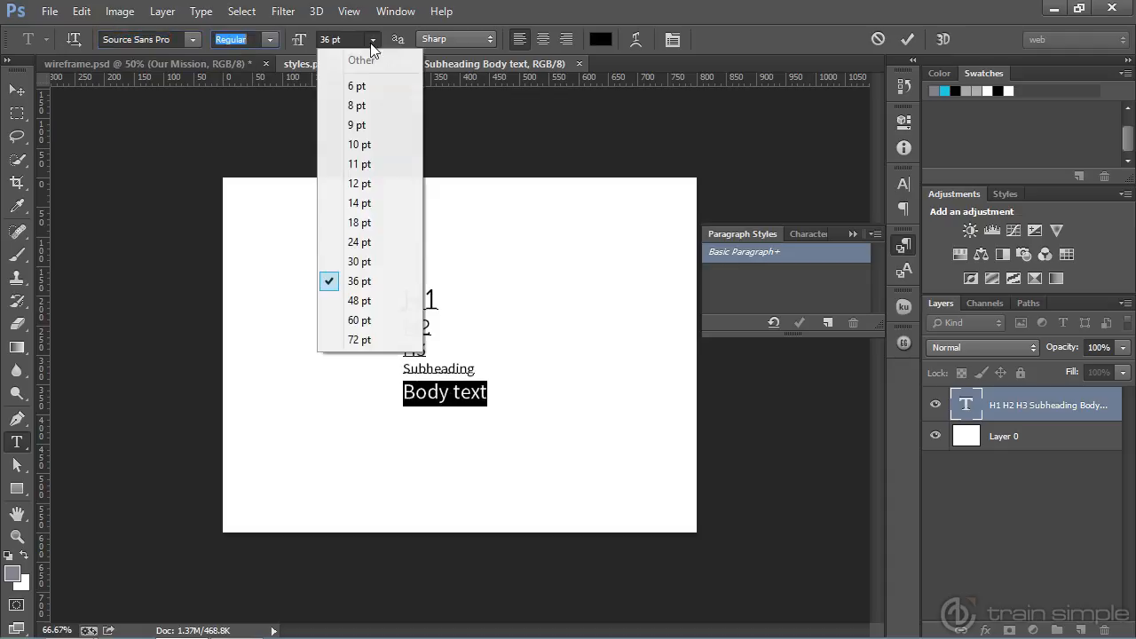
left_click(365, 204)
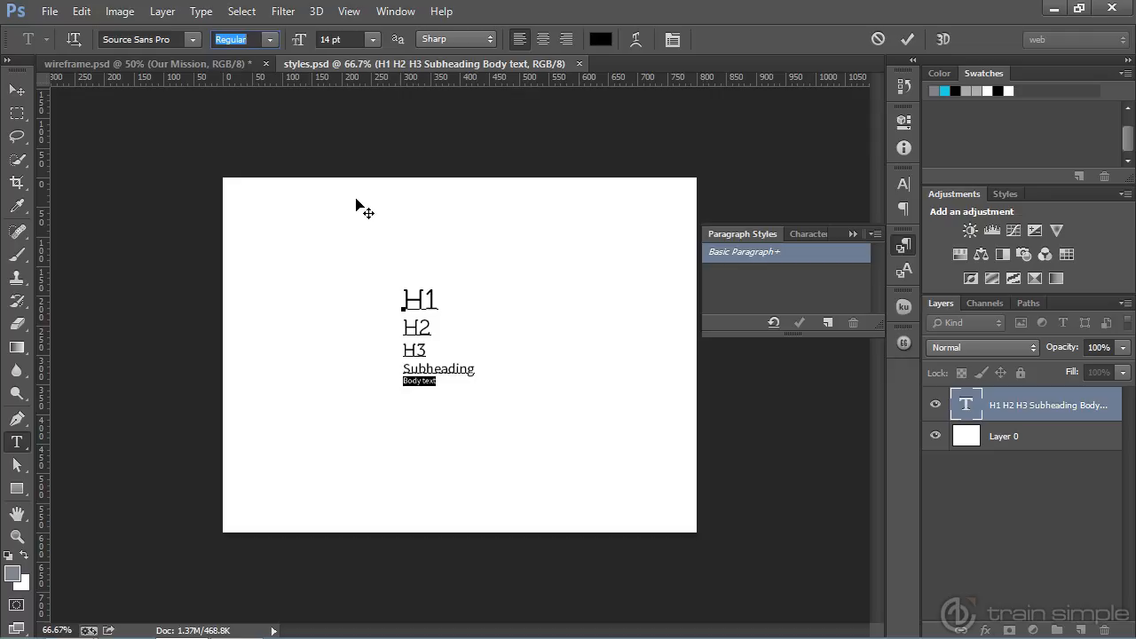
left_click(22, 93)
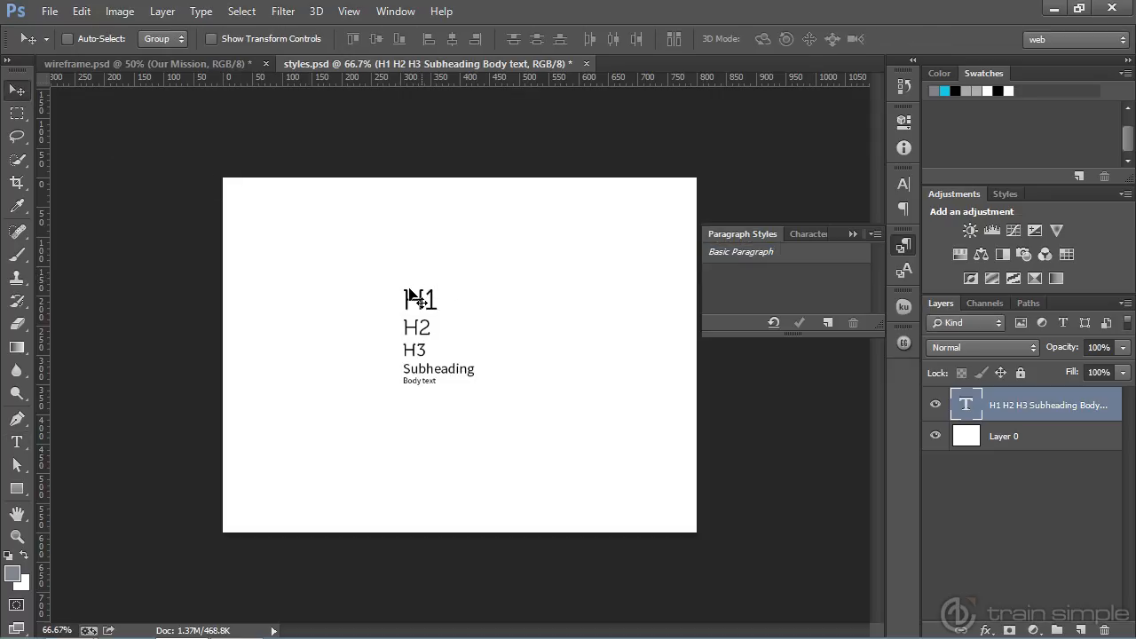
Create a new paragraph style from the formatting of the H1 line
left_click(393, 389)
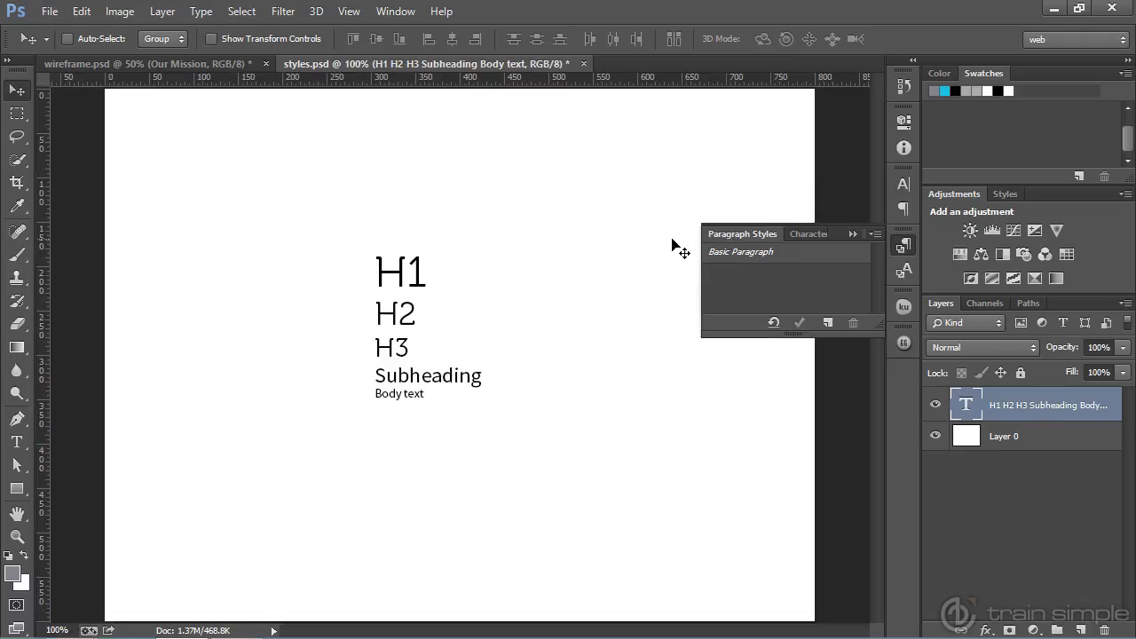
key("t")
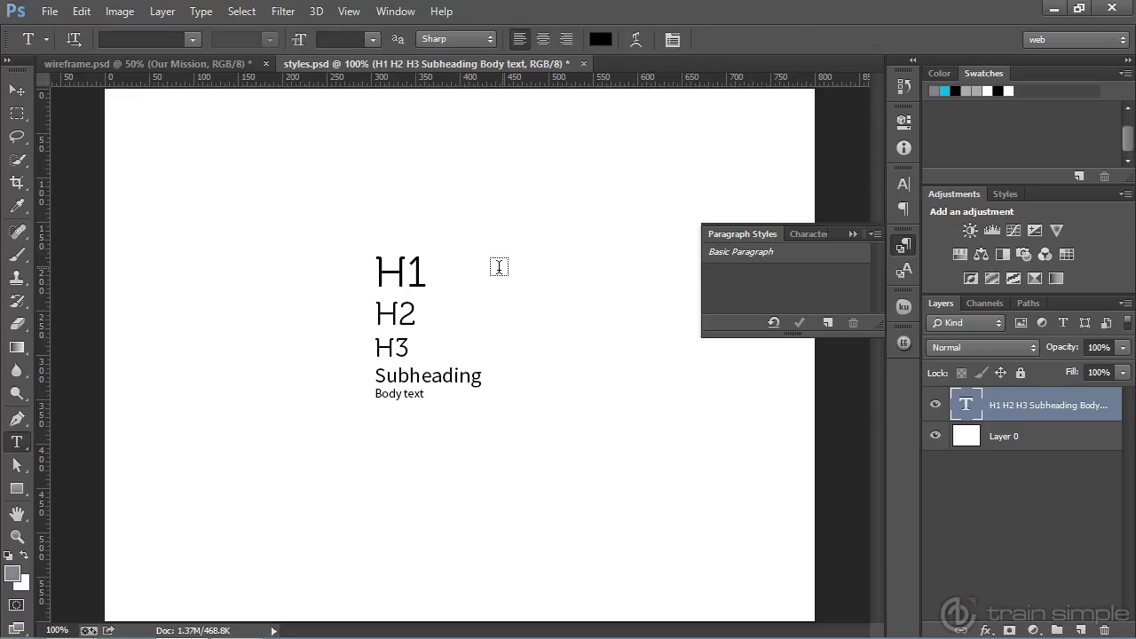
left_click(417, 275)
left_click_drag(416, 273, 374, 271)
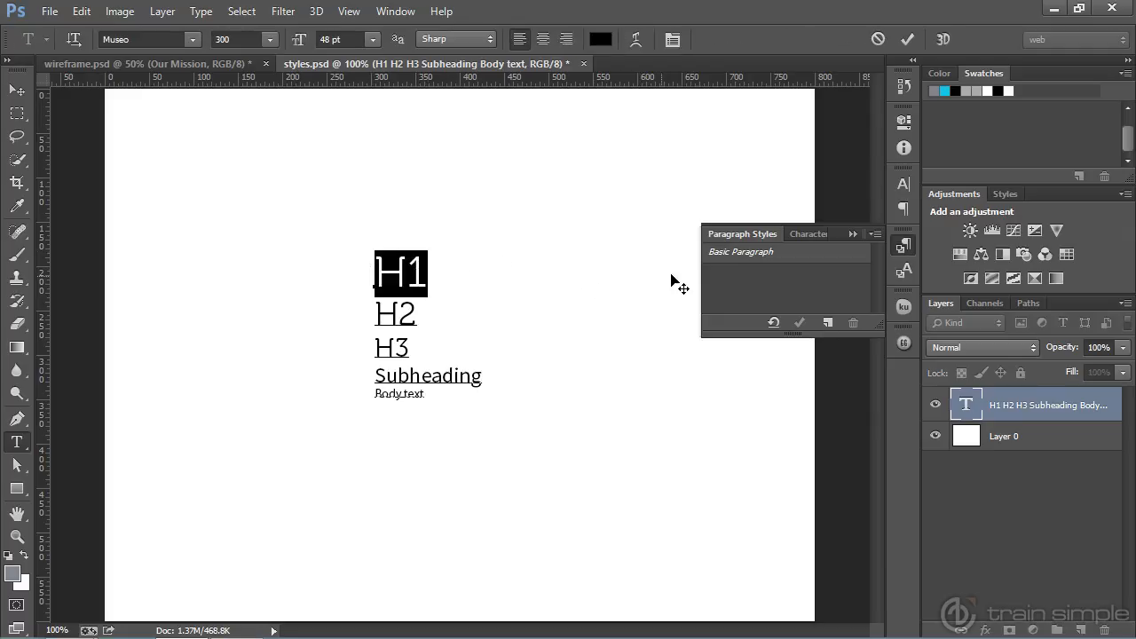
left_click(827, 324)
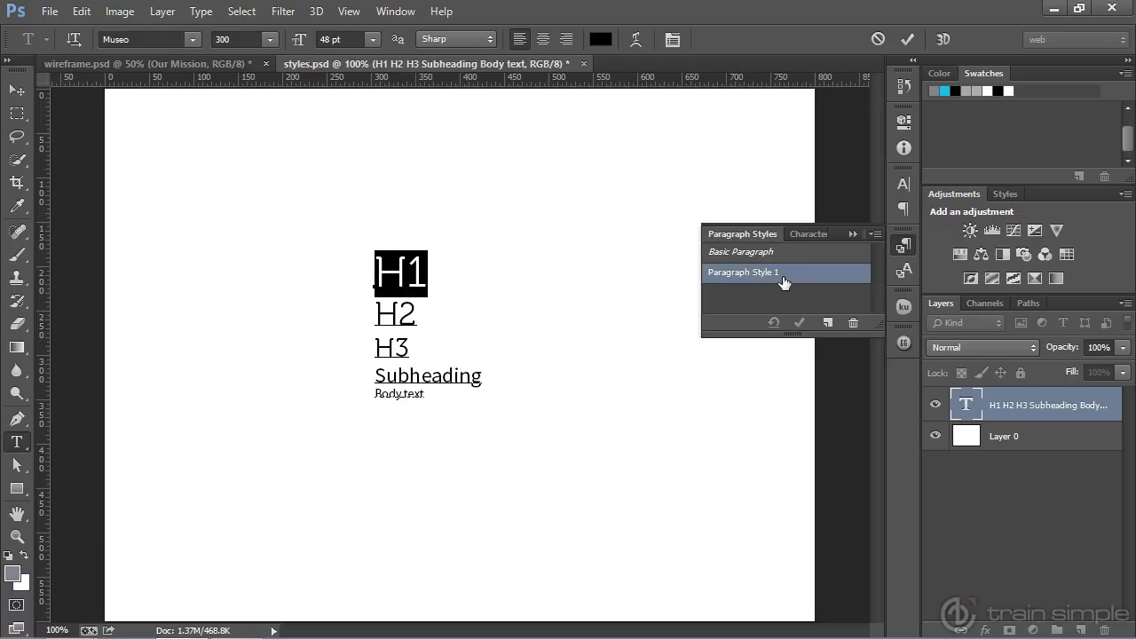
Rename the paragraph style made from the H1 line as h1
double_click(781, 276)
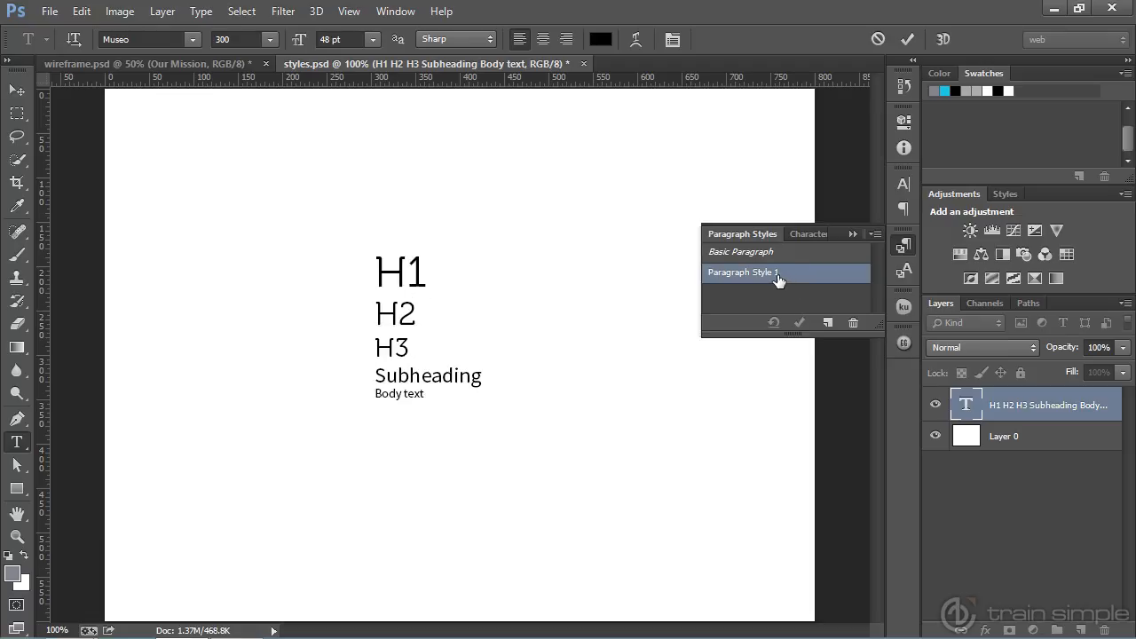
left_click_drag(607, 138, 478, 119)
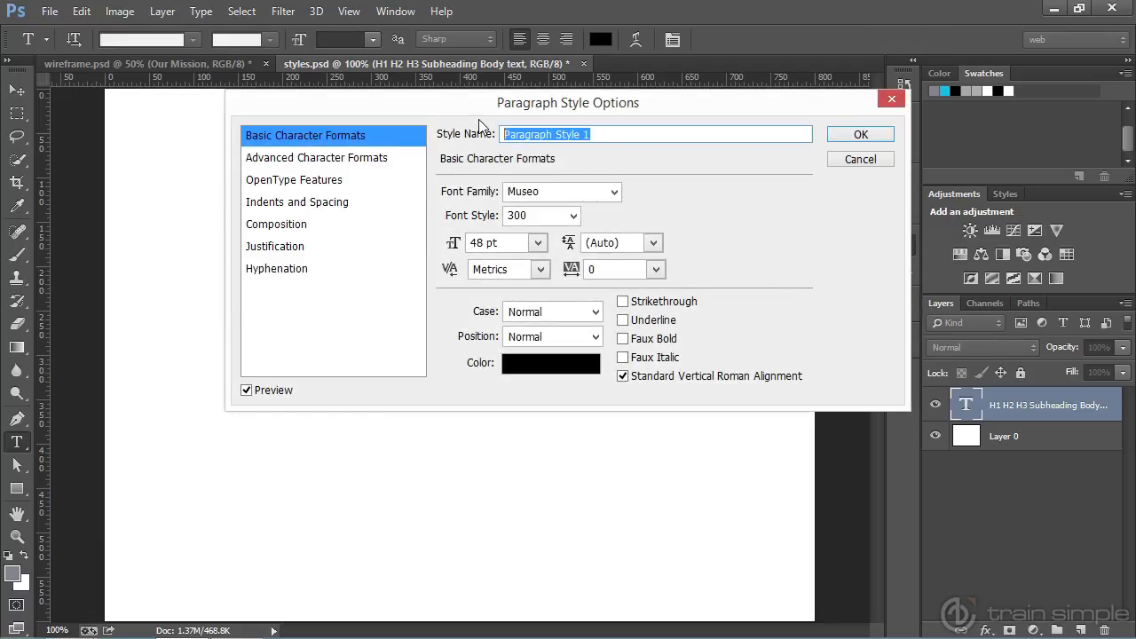
type("h1")
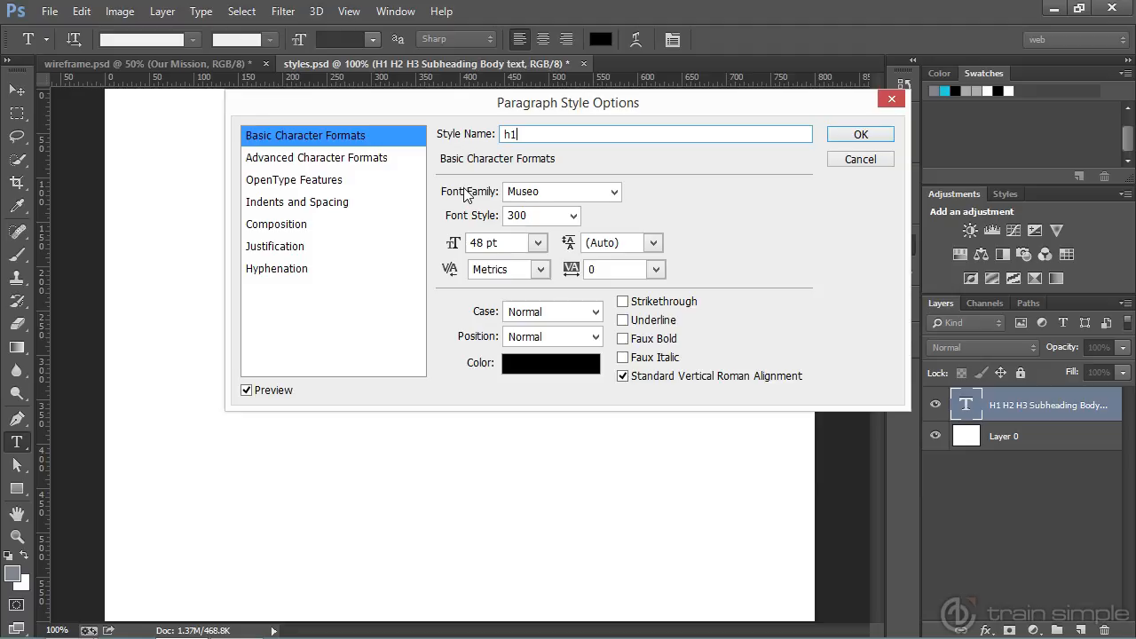
left_click(843, 140)
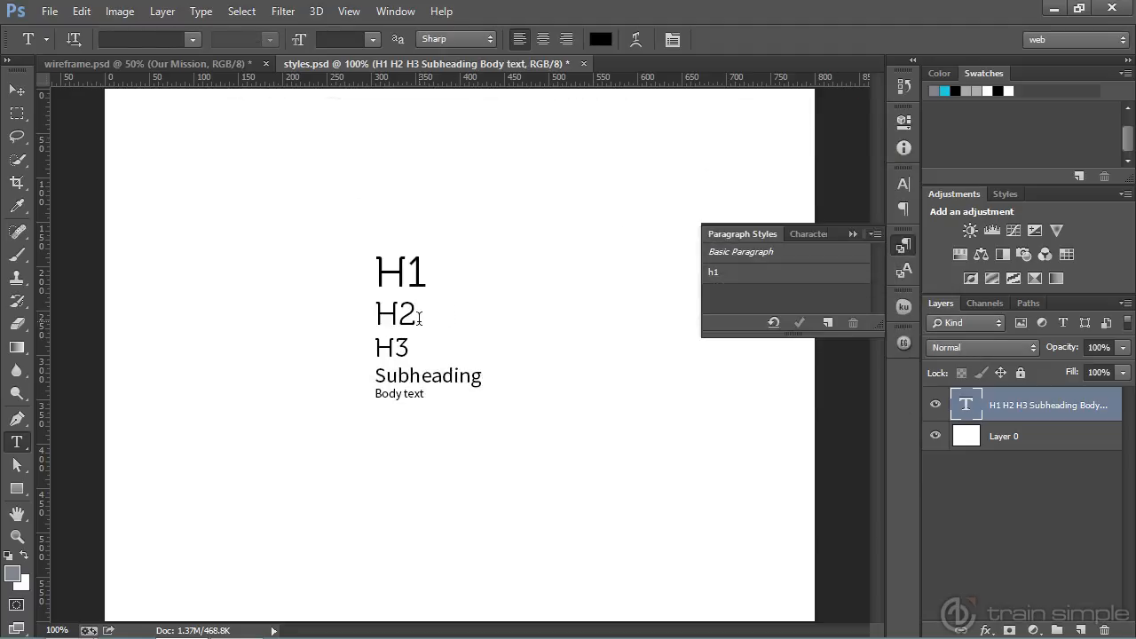
Create a new paragraph style from the H2 line's formatting and name it h2
left_click_drag(418, 317, 357, 317)
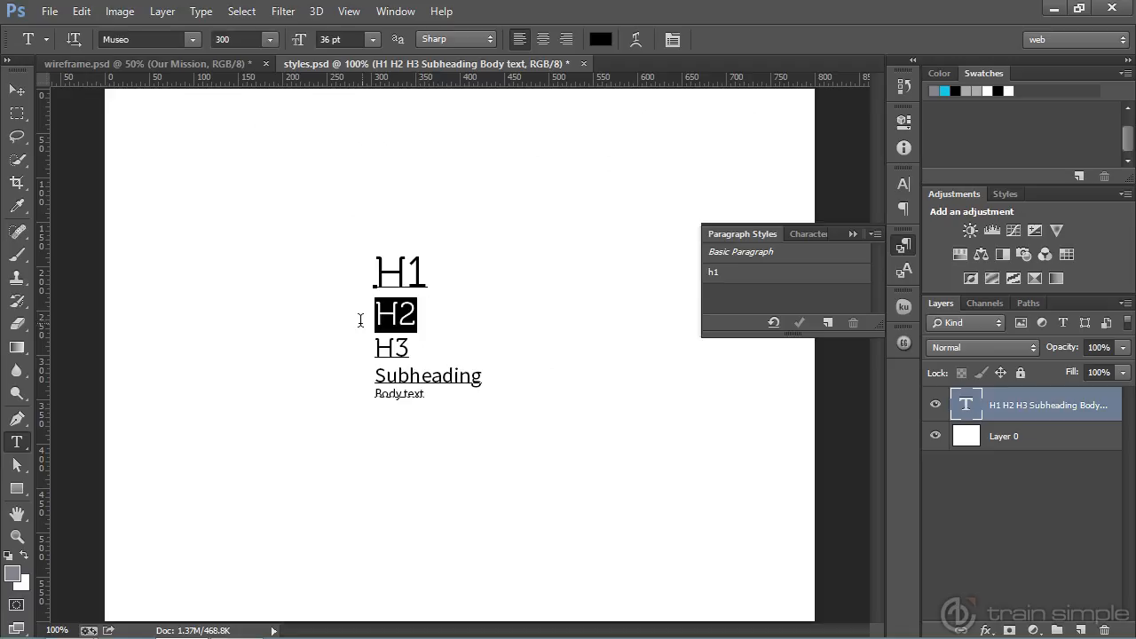
left_click(827, 323)
double_click(763, 298)
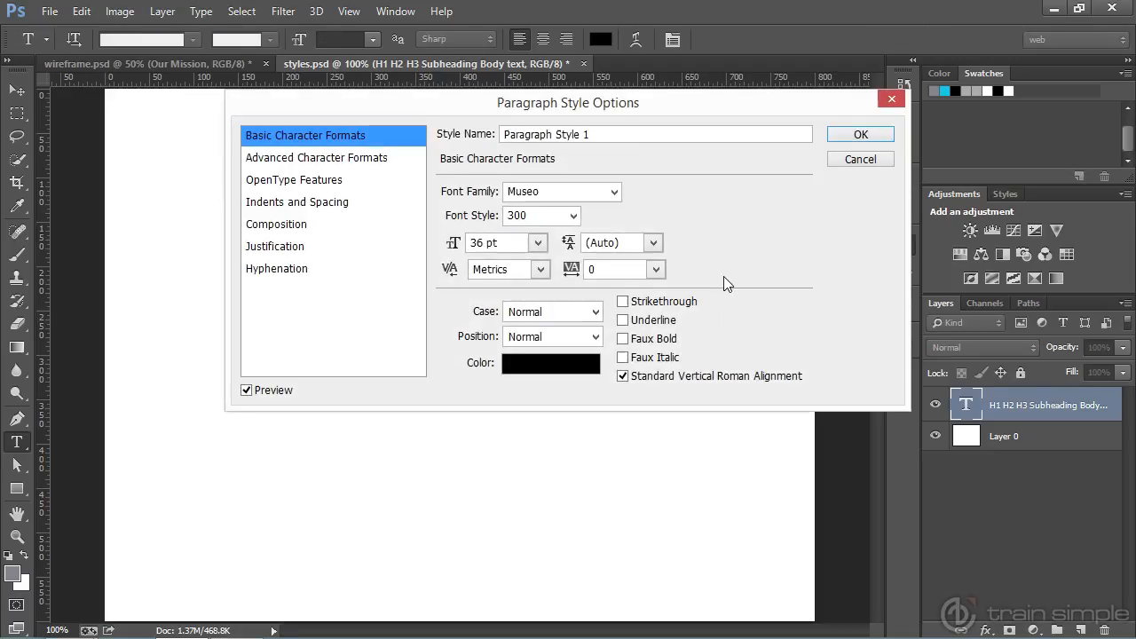
left_click_drag(611, 134, 470, 121)
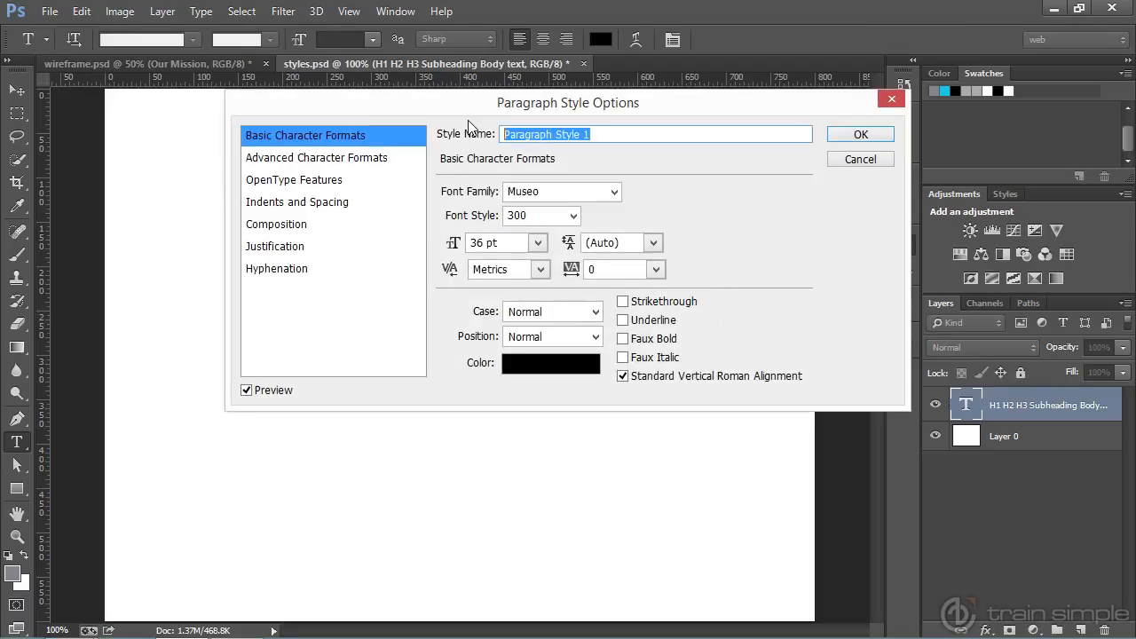
type("h2")
left_click(842, 140)
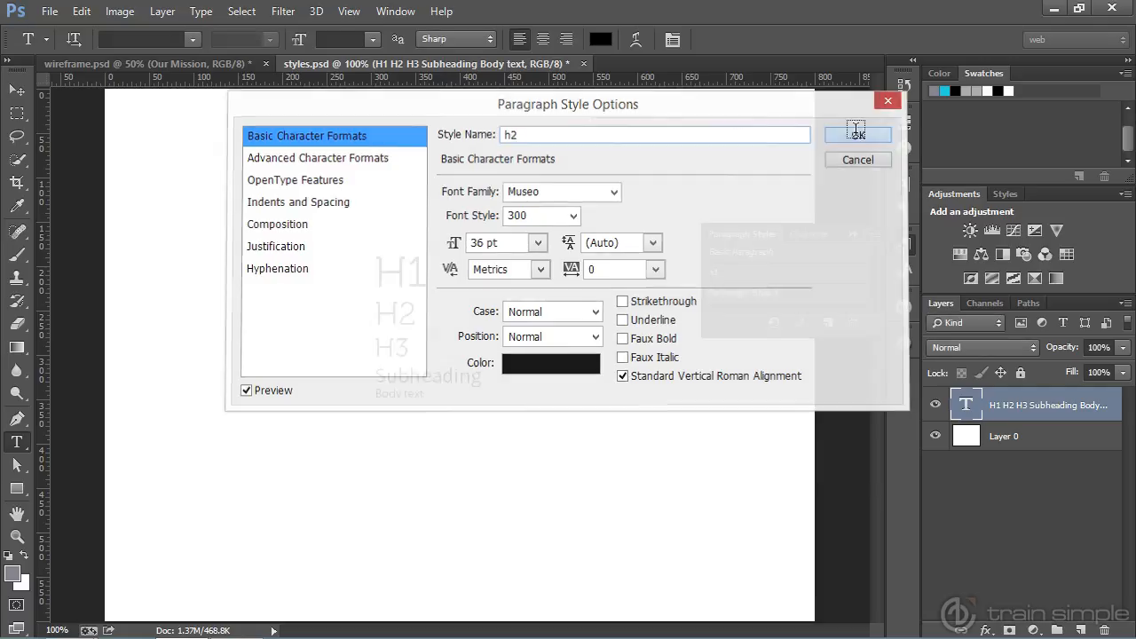
Create a new paragraph style from the H3 line's formatting and name it h3
left_click_drag(417, 347, 368, 346)
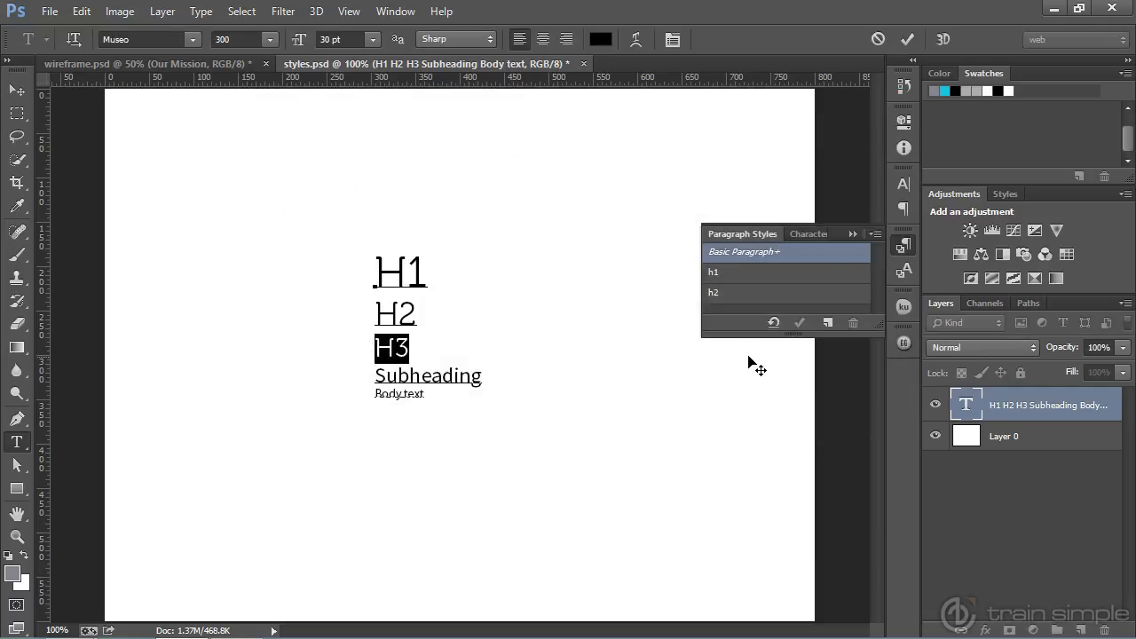
left_click(827, 322)
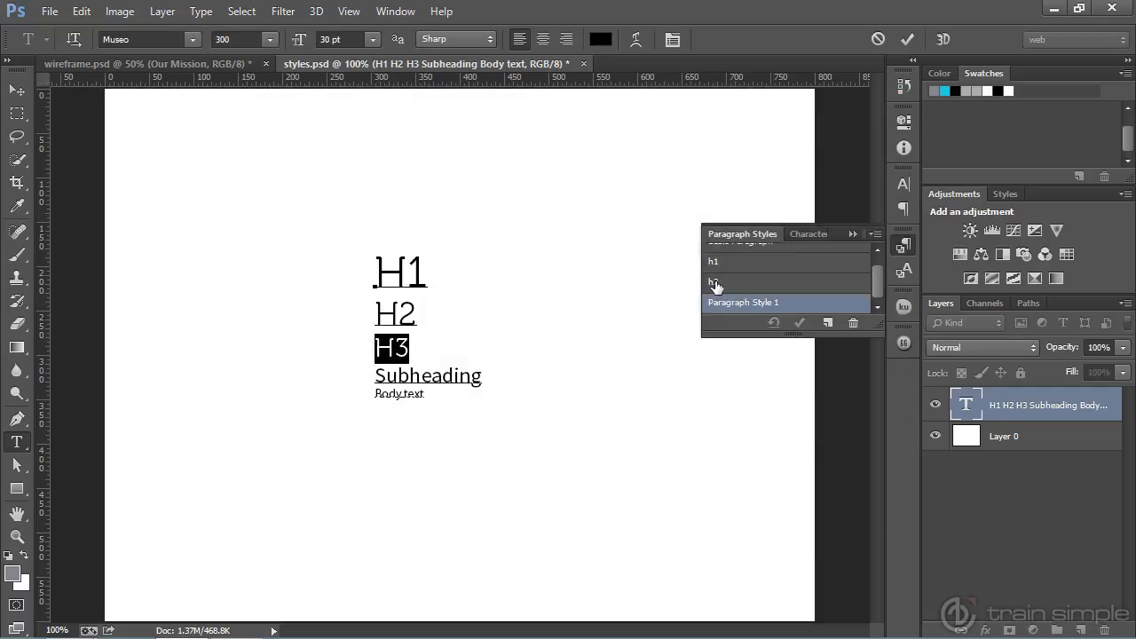
double_click(742, 301)
left_click_drag(602, 141, 432, 125)
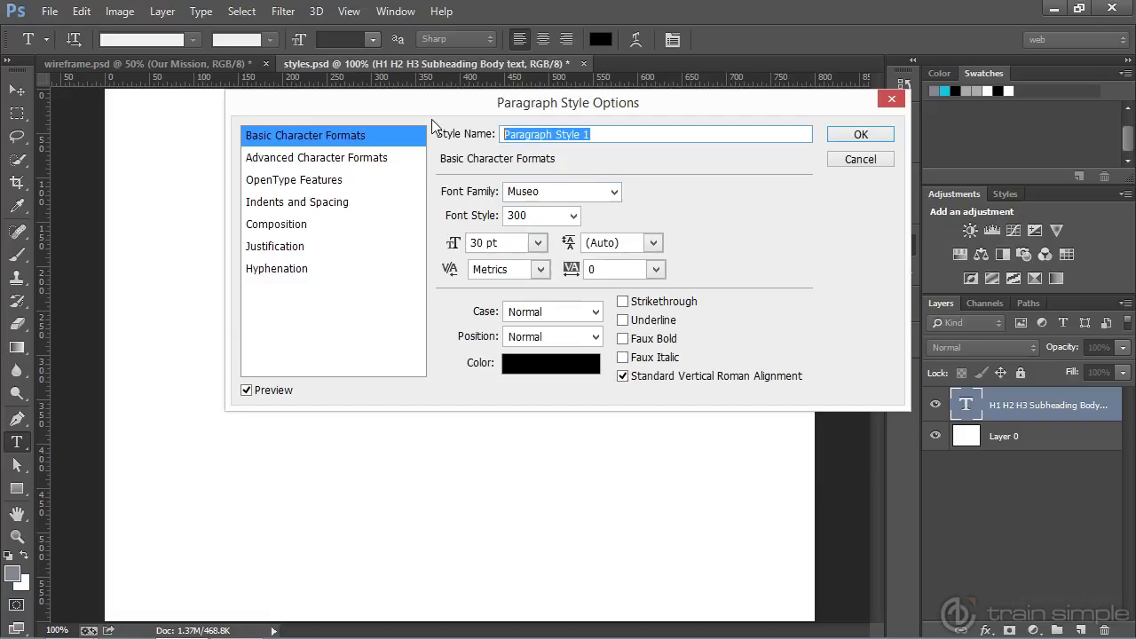
type("h3")
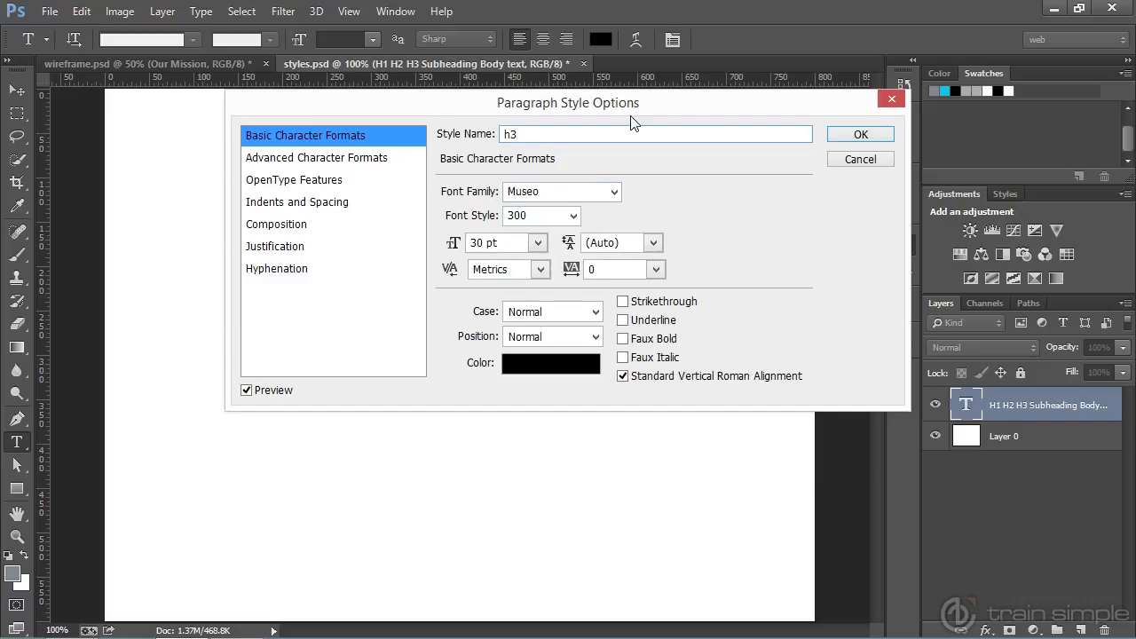
left_click(854, 135)
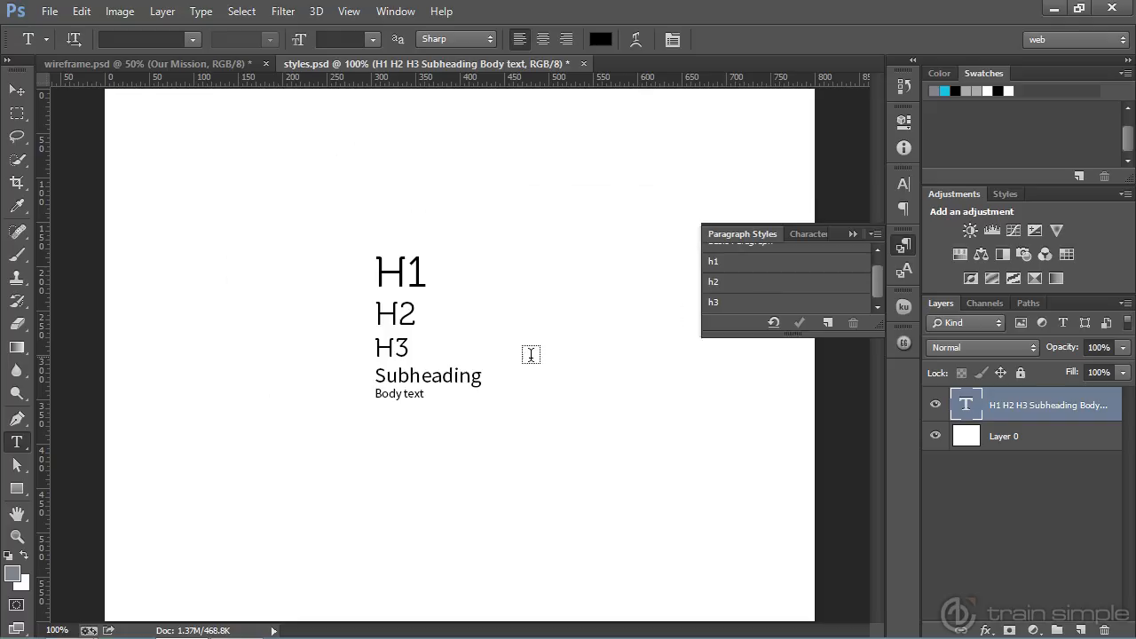
Create a new paragraph style from the Subheading line's formatting and name it subheading
left_click(480, 377)
double_click(462, 378)
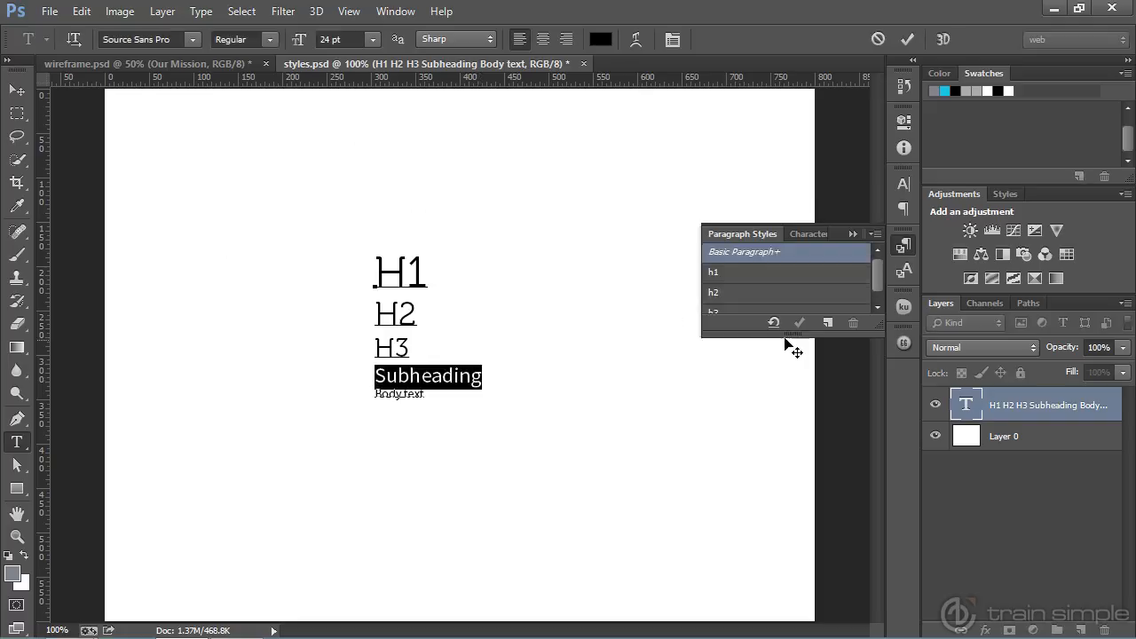
left_click(827, 322)
double_click(792, 304)
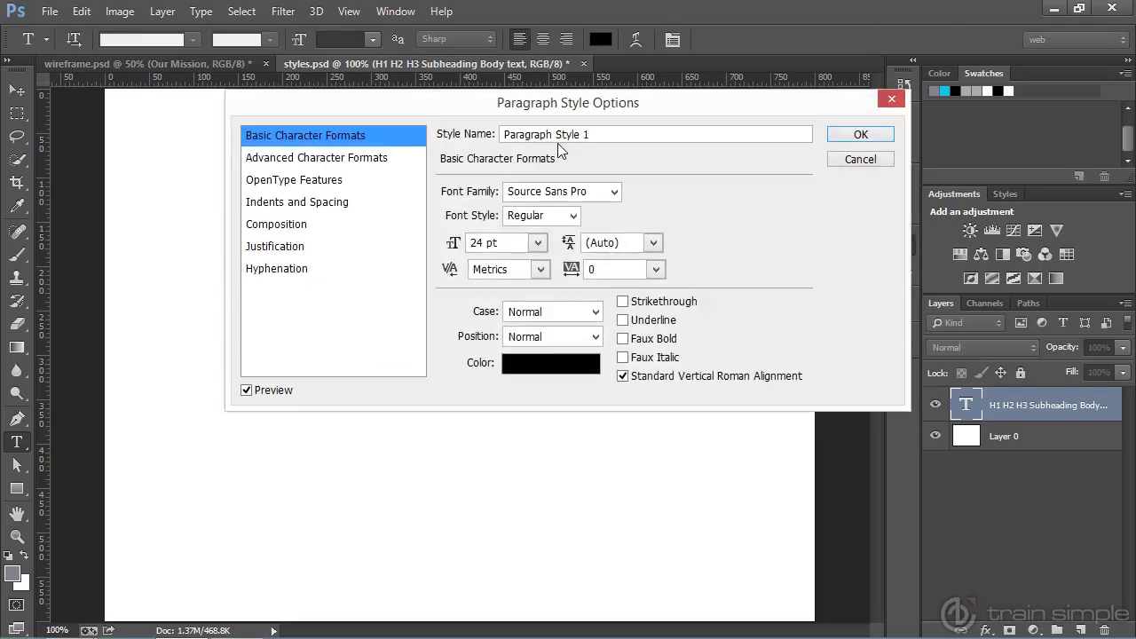
left_click_drag(593, 134, 446, 137)
type("sun")
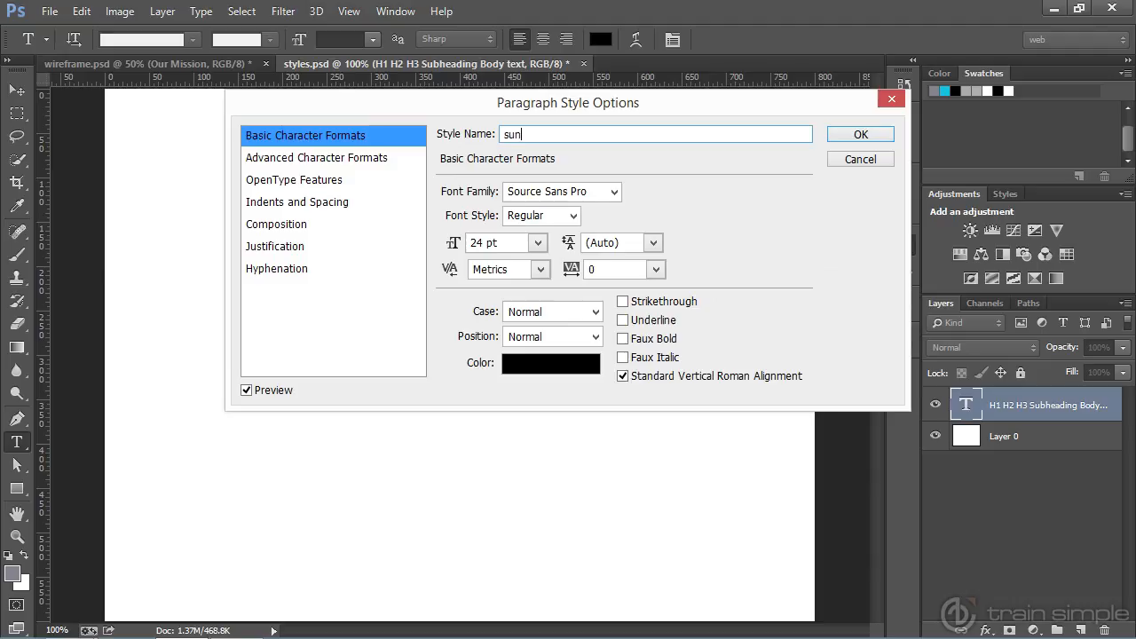
type("heading")
key("Return")
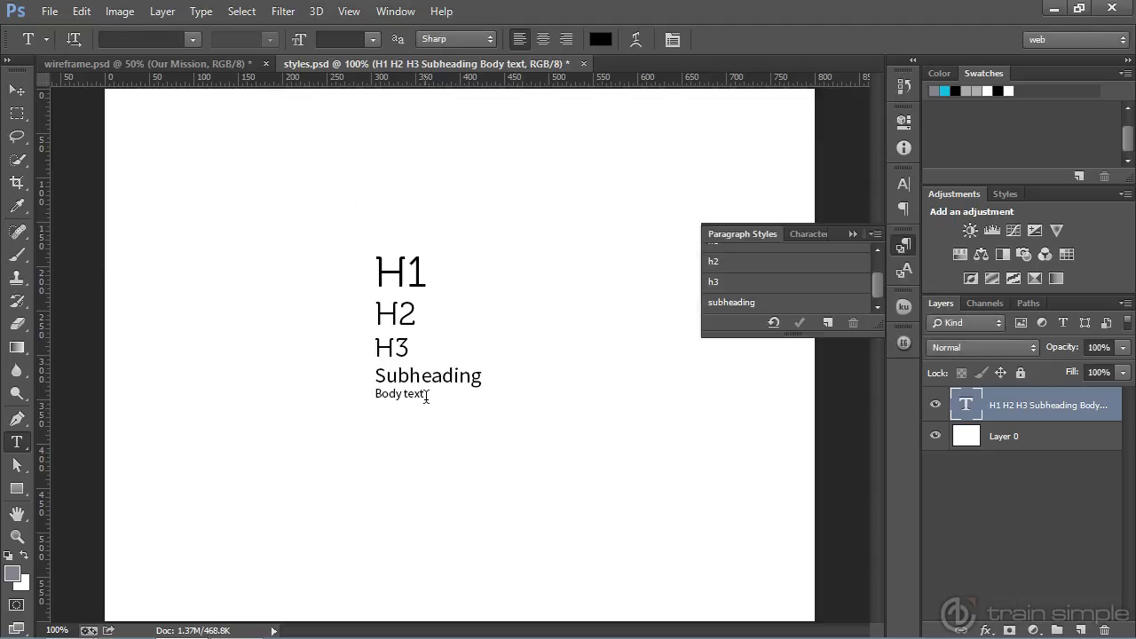
Create a new paragraph style from the Body text line's formatting and name it body
left_click_drag(426, 396, 373, 394)
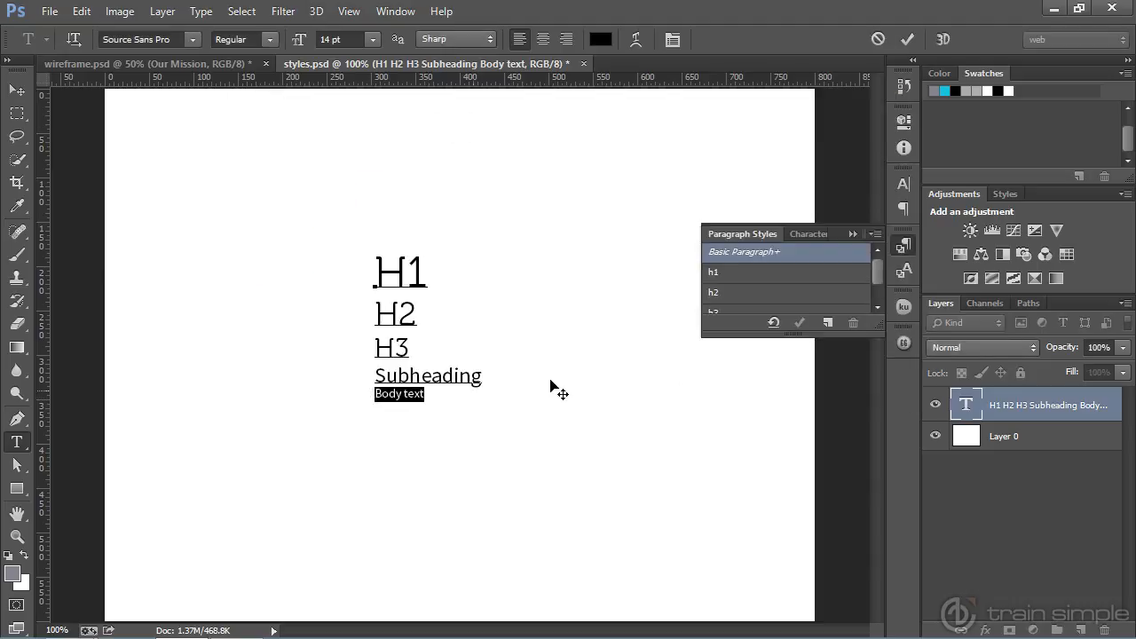
left_click(826, 322)
double_click(793, 311)
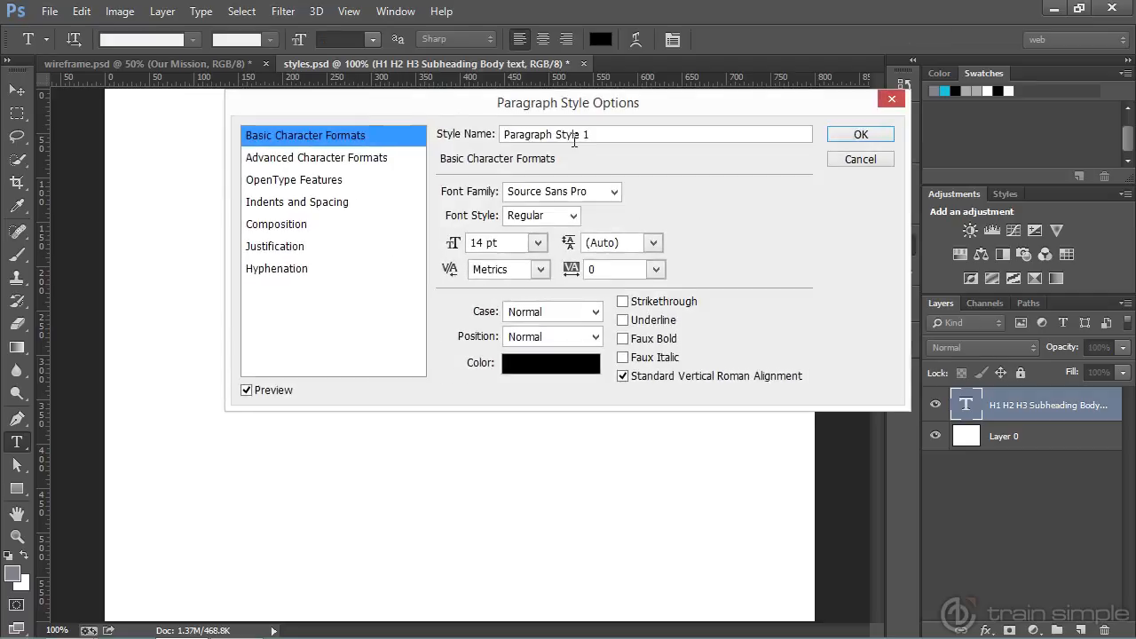
type("bod")
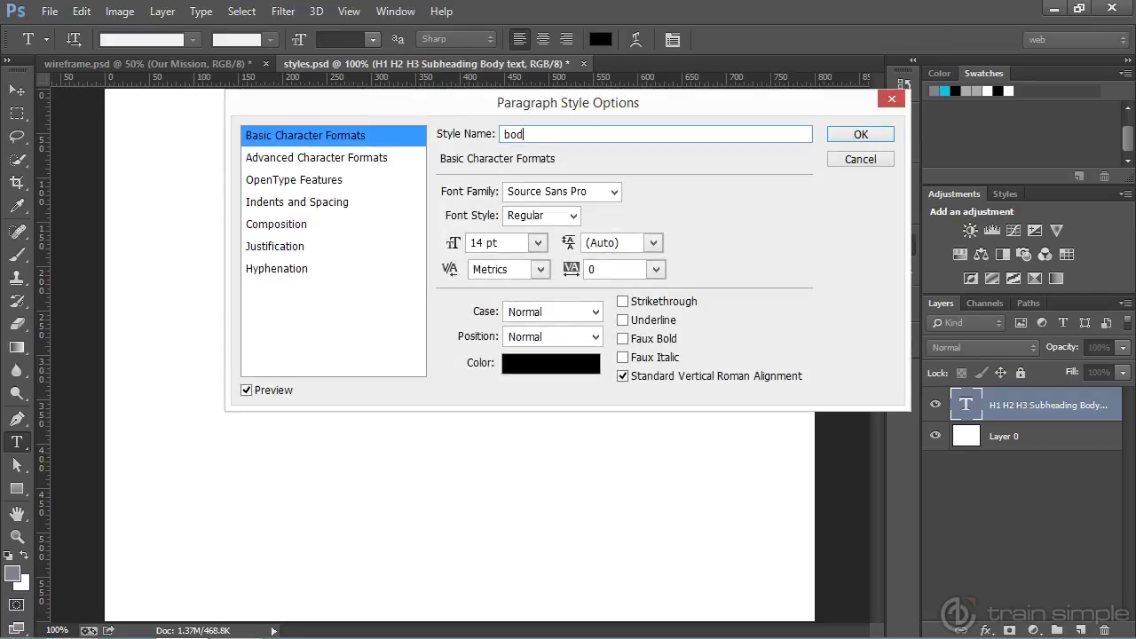
type("y")
left_click(858, 134)
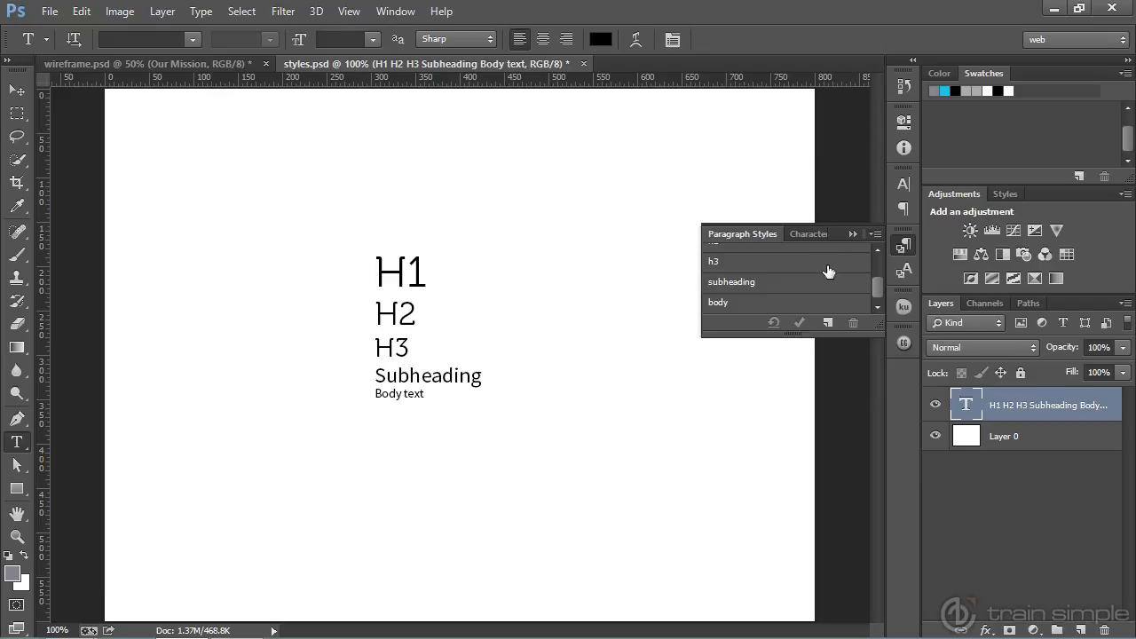
left_click(901, 244)
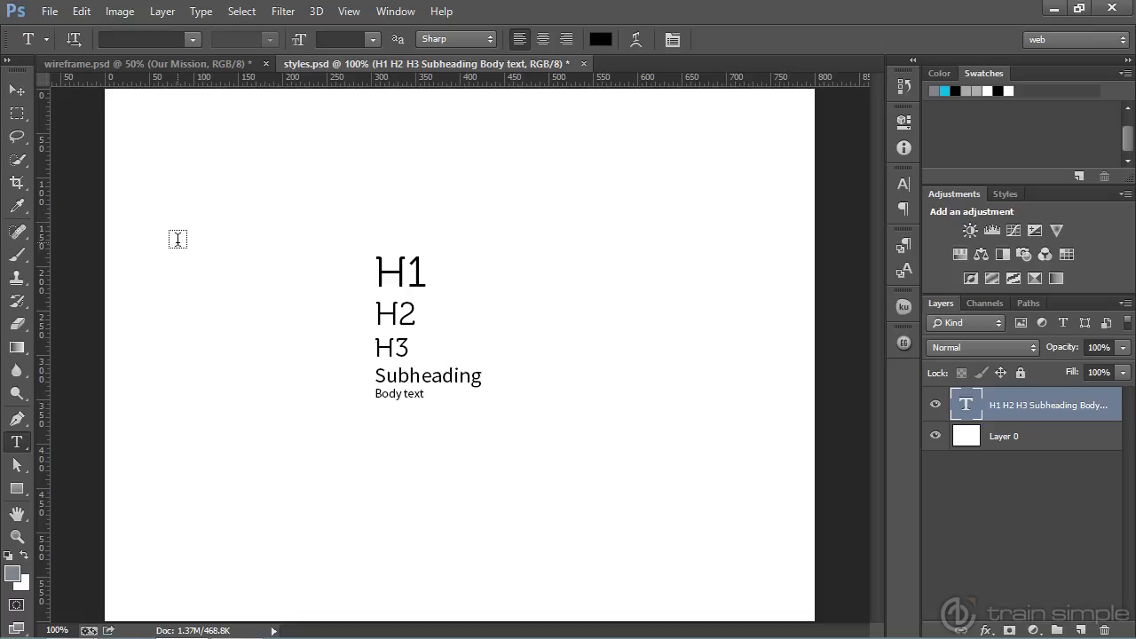
Add a separate text layer reading Heading near the upper-left corner of the canvas and set its font to Trebuchet MS
left_click(152, 142)
type("Heading")
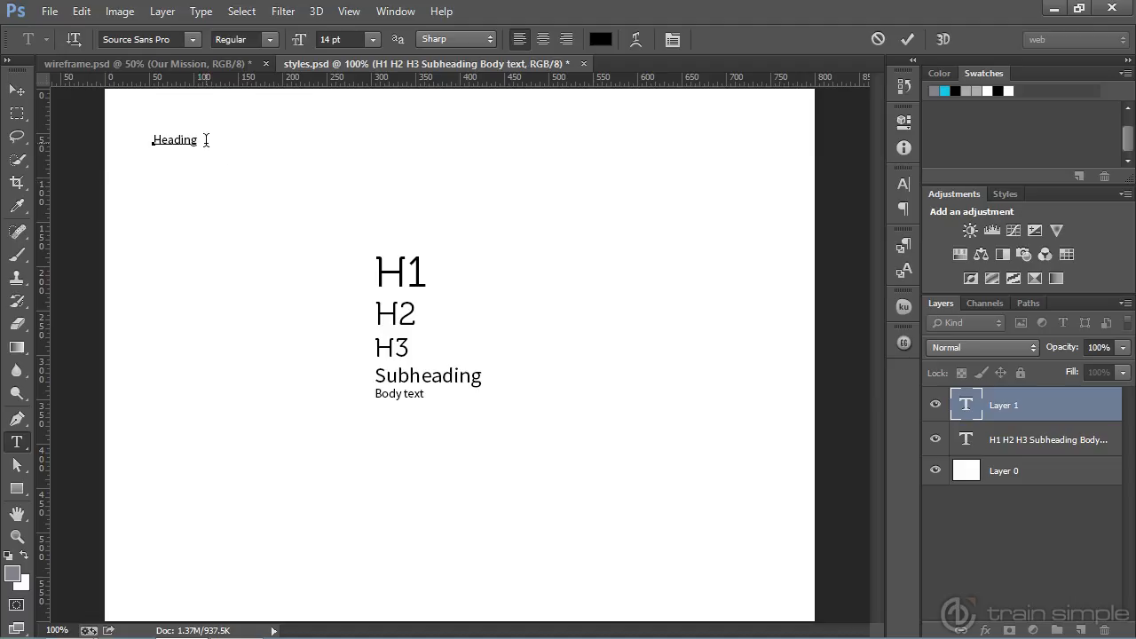
left_click_drag(206, 140, 136, 140)
left_click(192, 39)
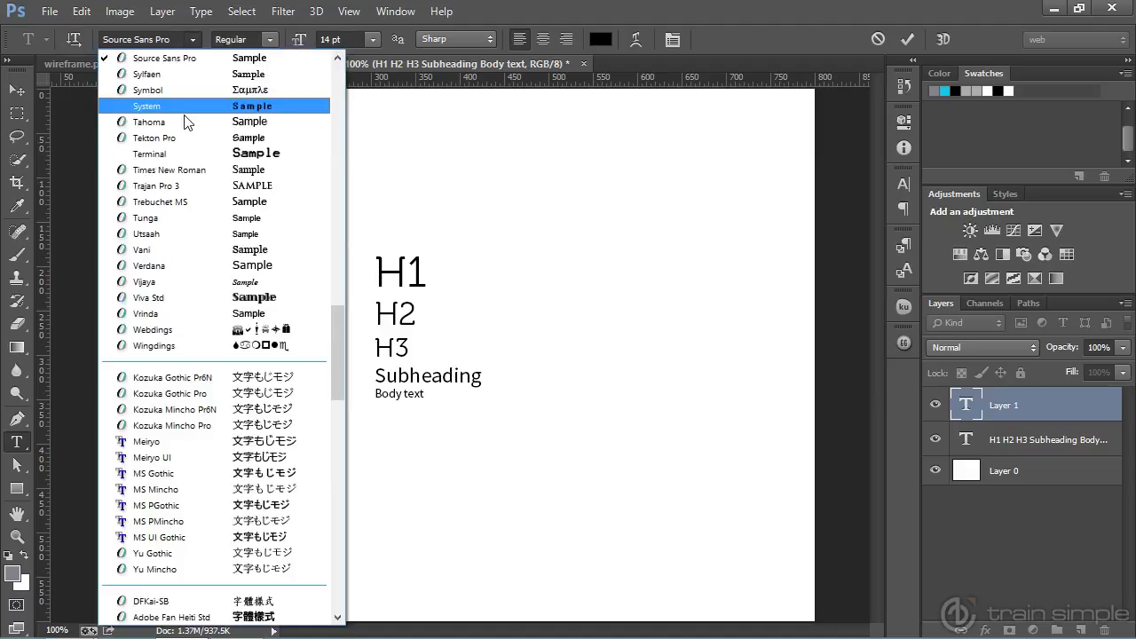
left_click(183, 201)
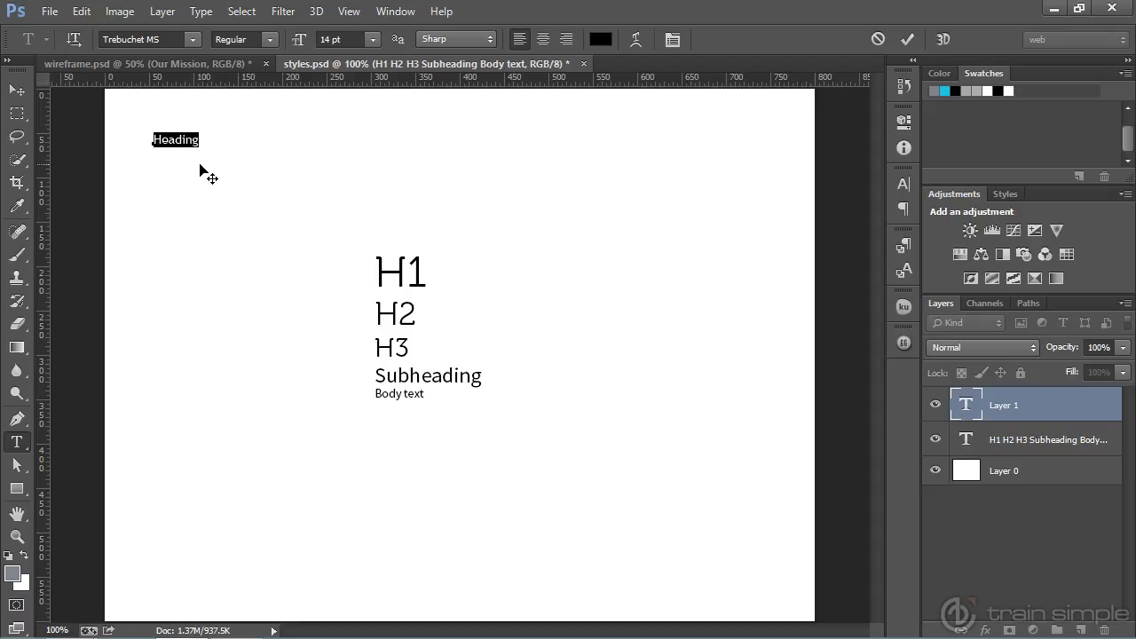
left_click(17, 92)
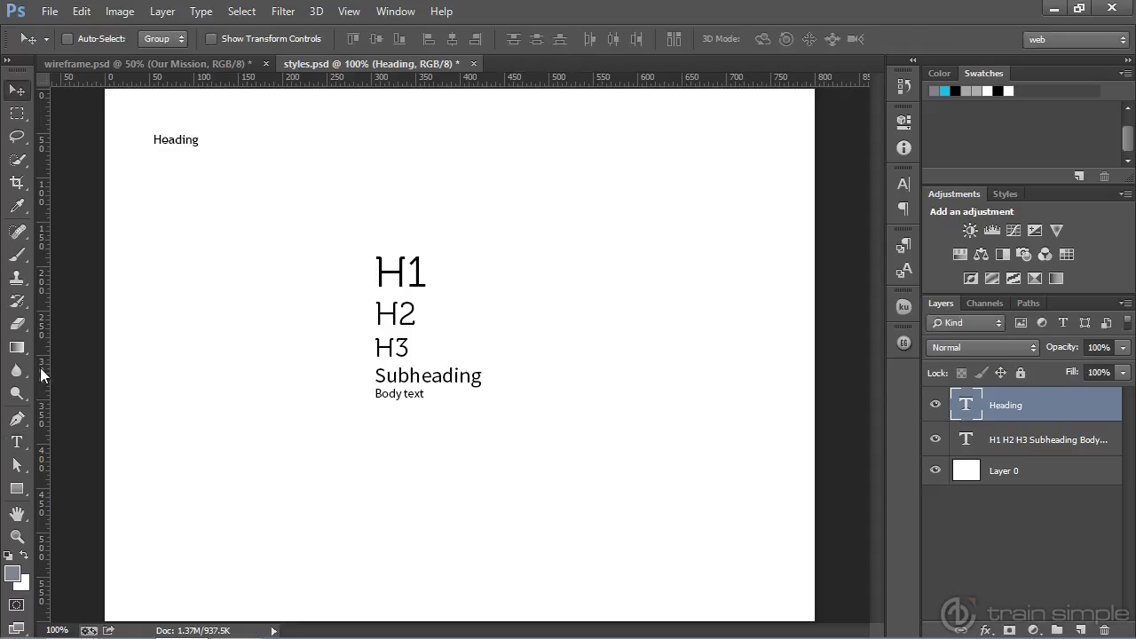
Add a paragraph text box filled with Lorem Ipsum below the Heading text and move it up closer to the heading
left_click(16, 441)
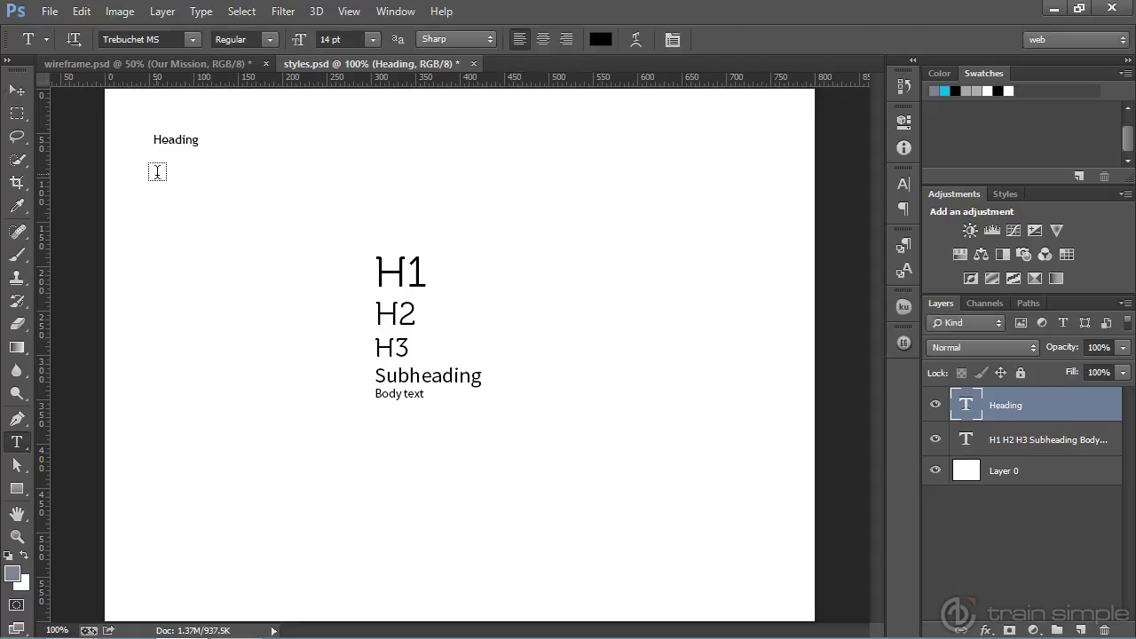
left_click_drag(157, 171, 351, 241)
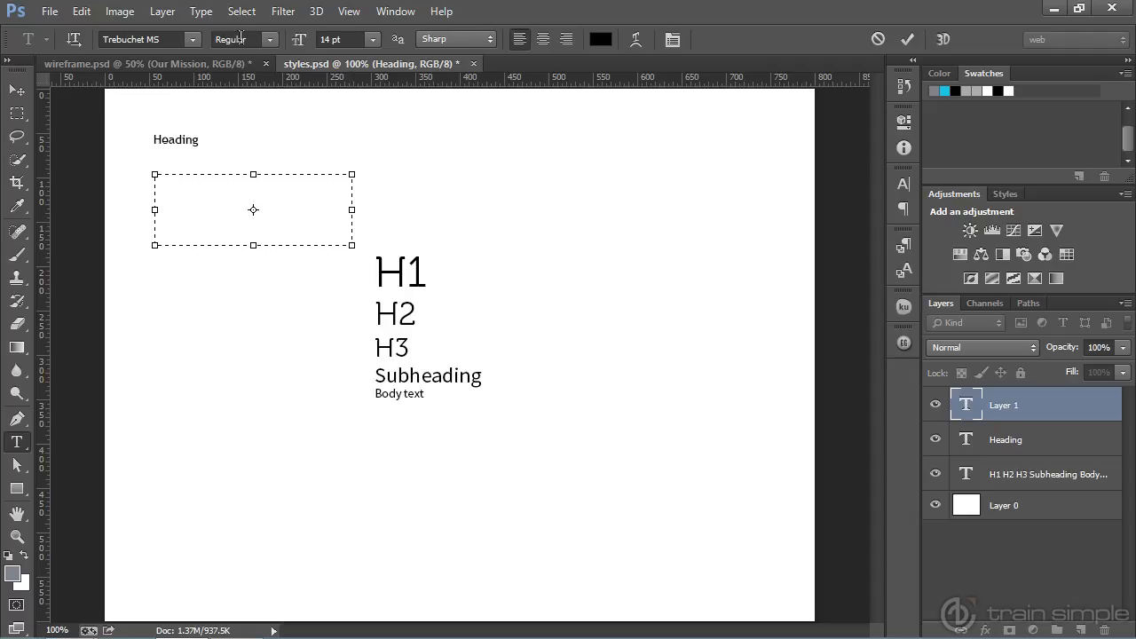
left_click(203, 11)
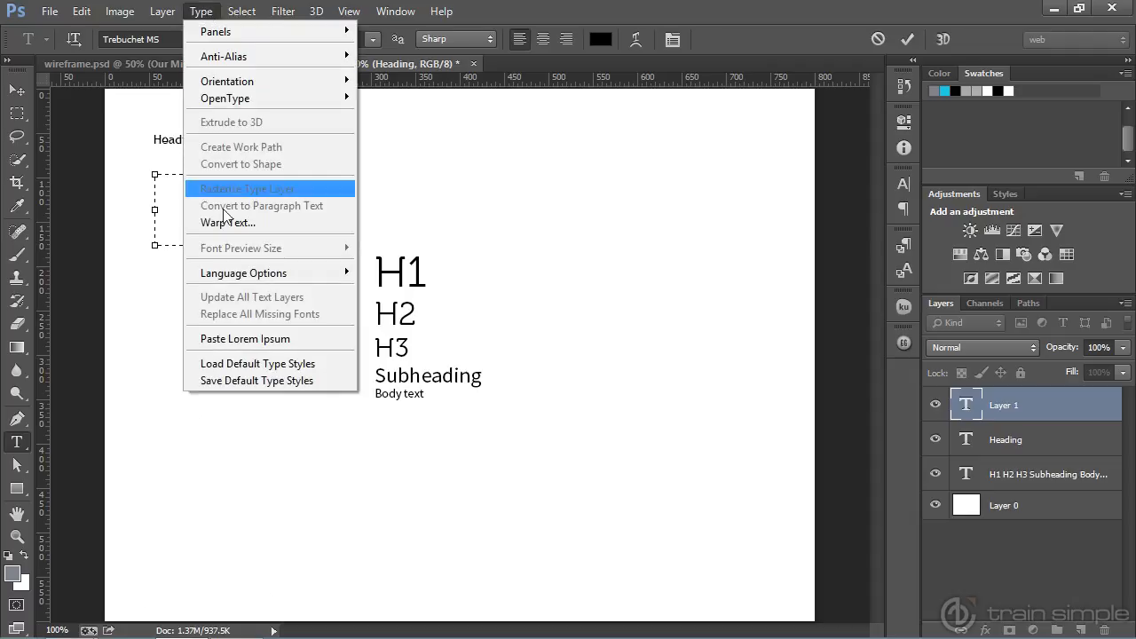
left_click(241, 339)
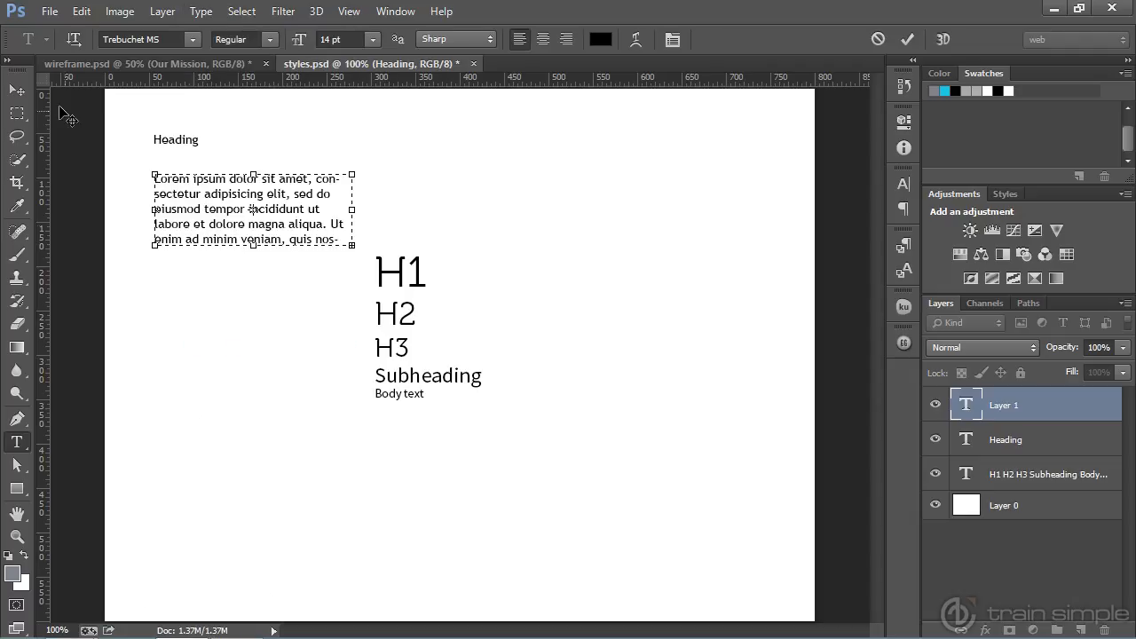
left_click(16, 90)
left_click_drag(194, 212, 194, 194)
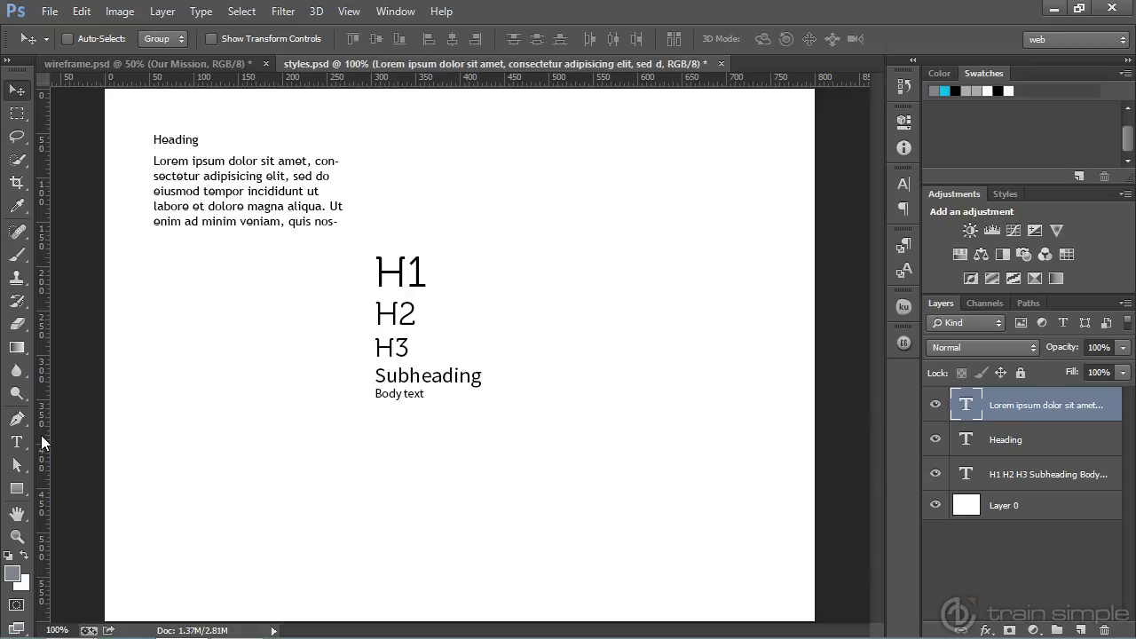
Apply the h1 paragraph style to the Heading text layer
left_click(998, 446)
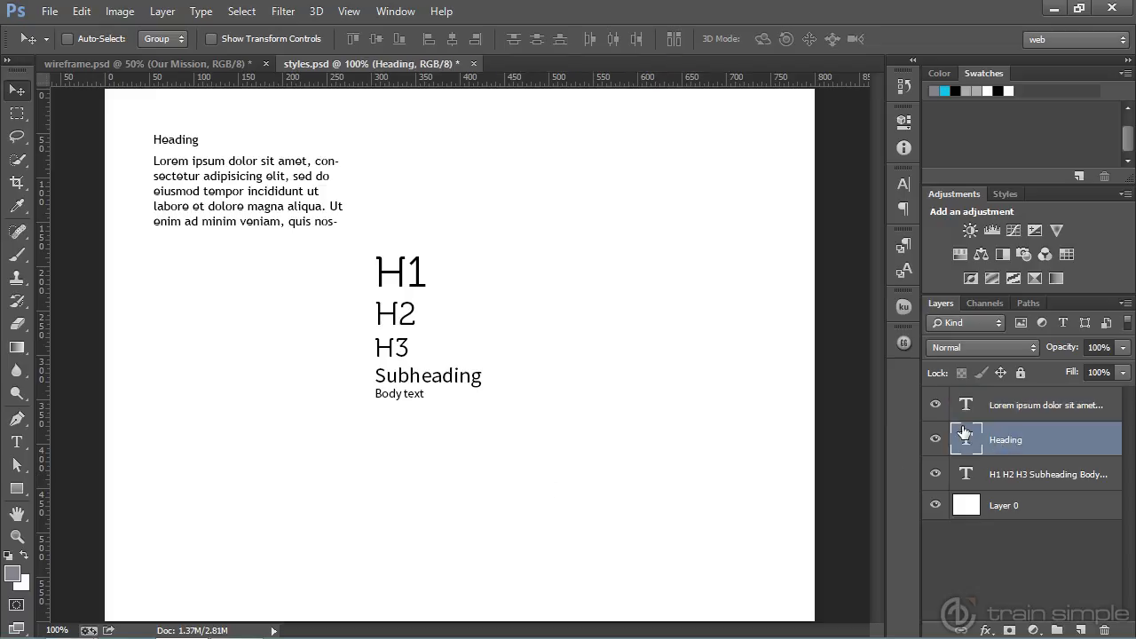
key("t")
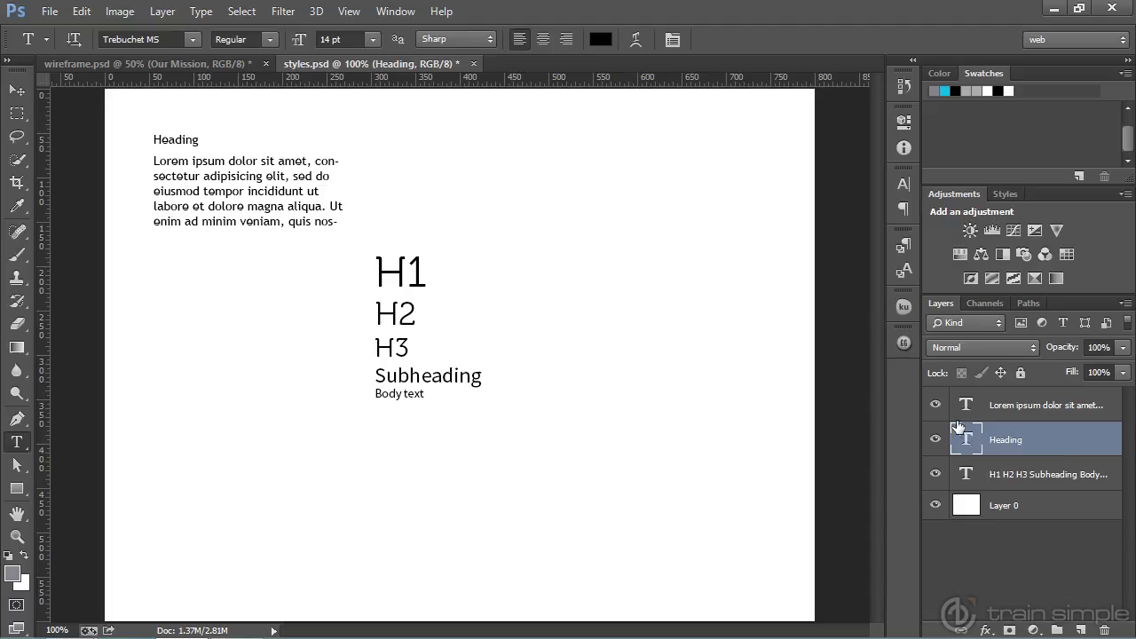
left_click(905, 247)
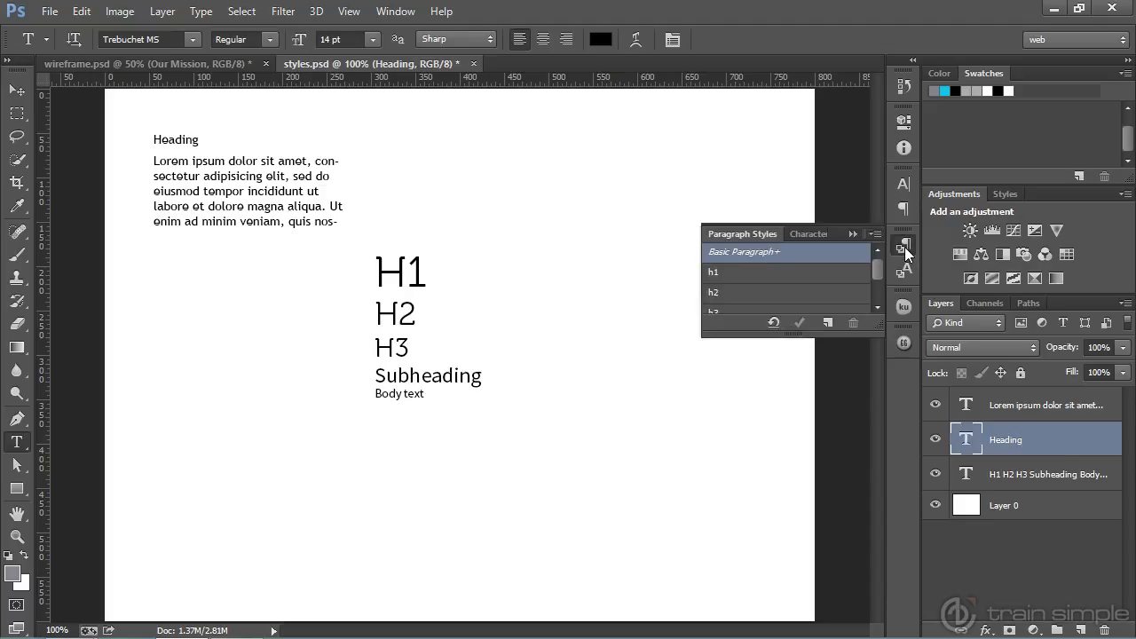
left_click(747, 282)
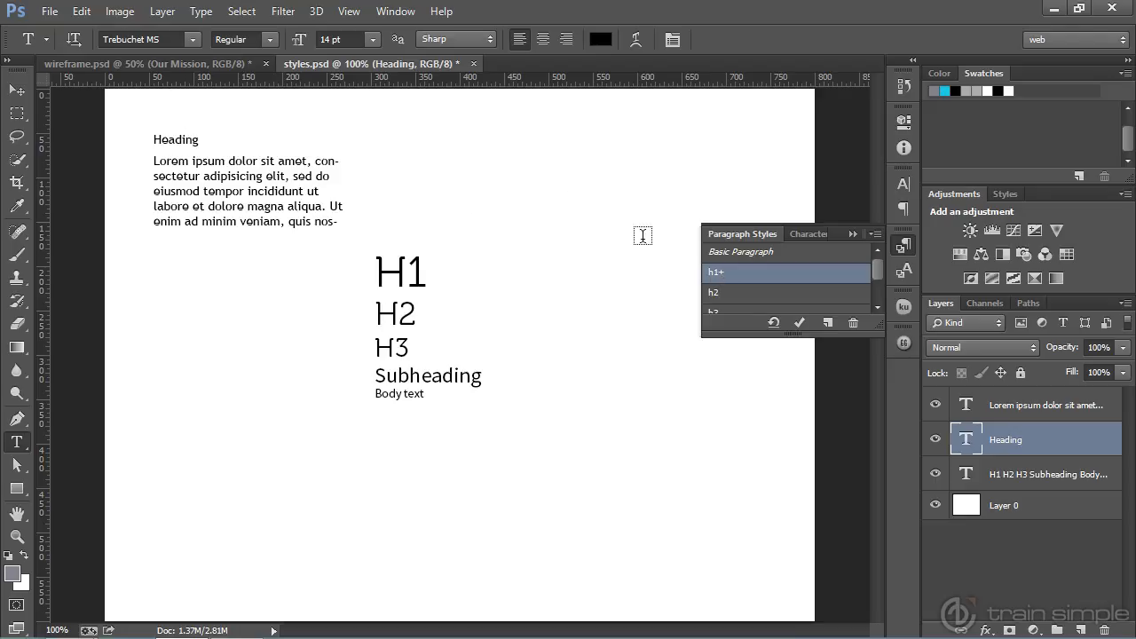
Clear the overrides on the Heading text layer so it takes the h1 style's formatting
left_click(875, 234)
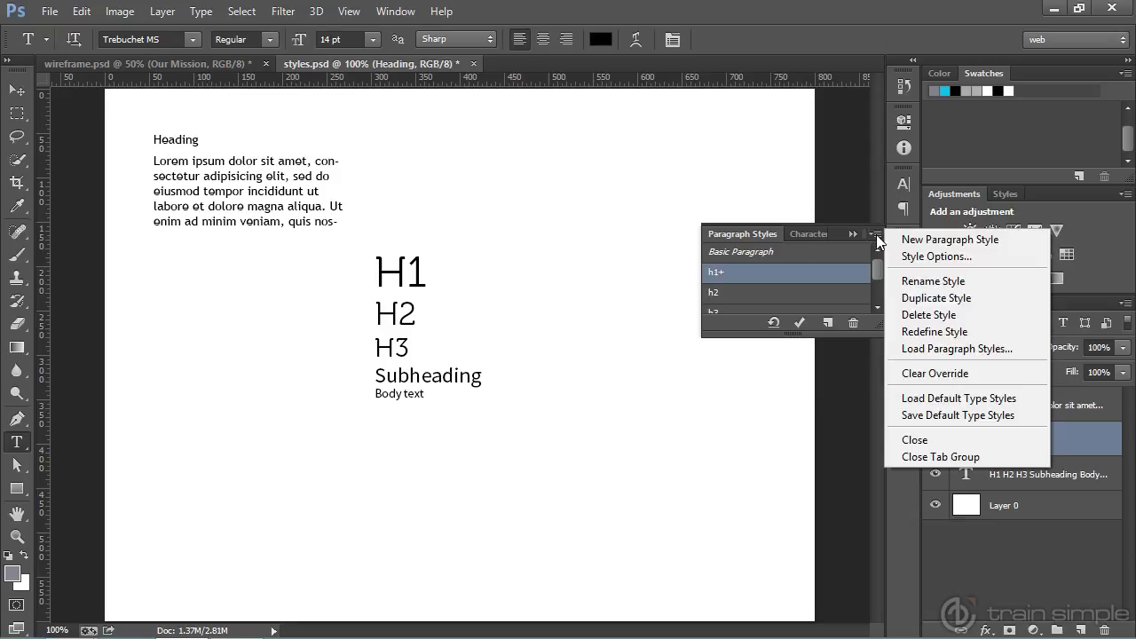
left_click(913, 372)
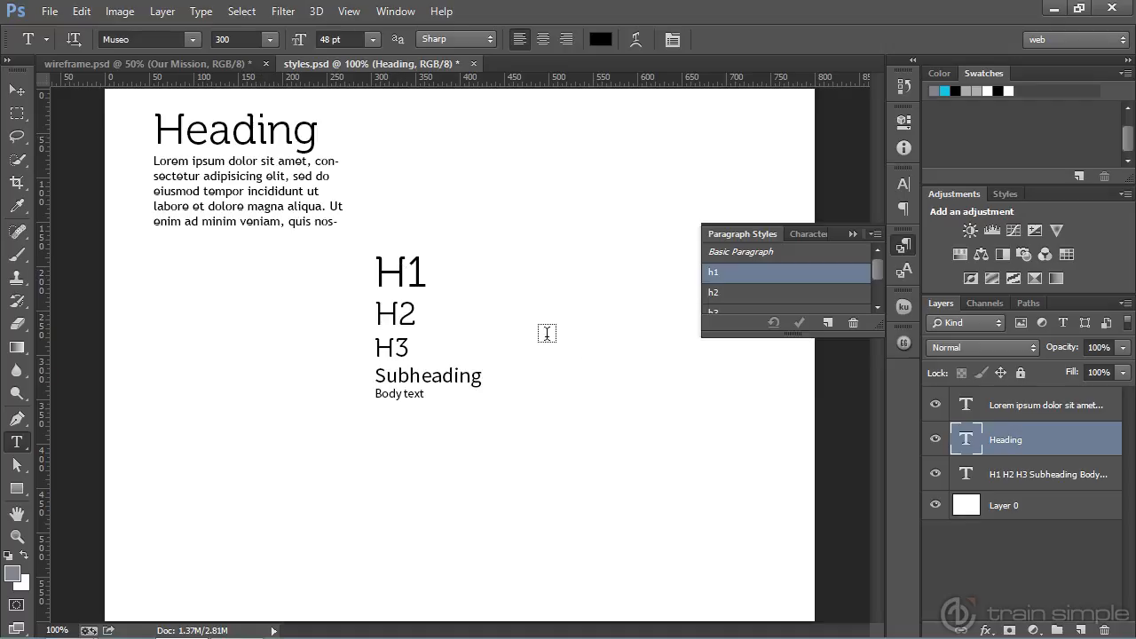
Apply the body paragraph style to the Lorem ipsum text layer and clear its overrides
left_click(984, 405)
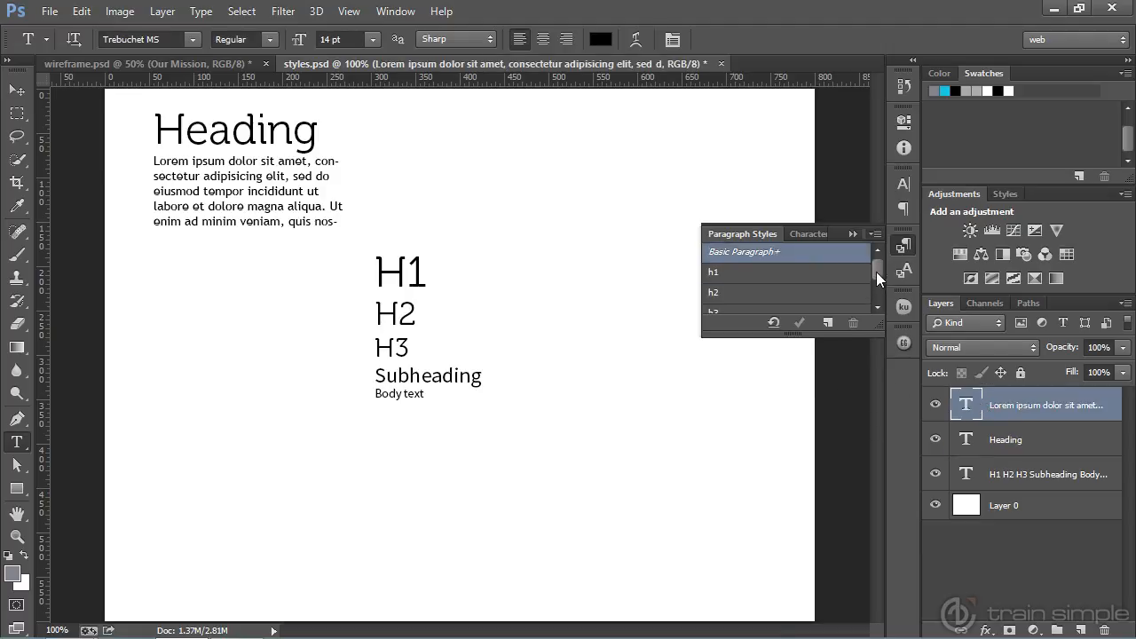
left_click_drag(876, 272, 879, 290)
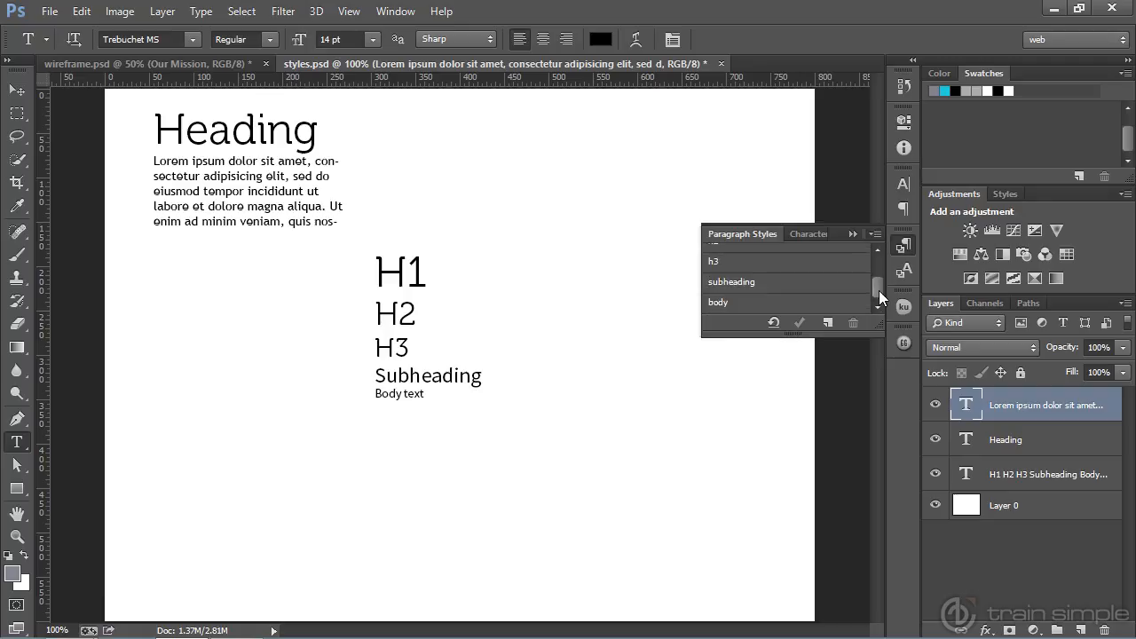
left_click(777, 303)
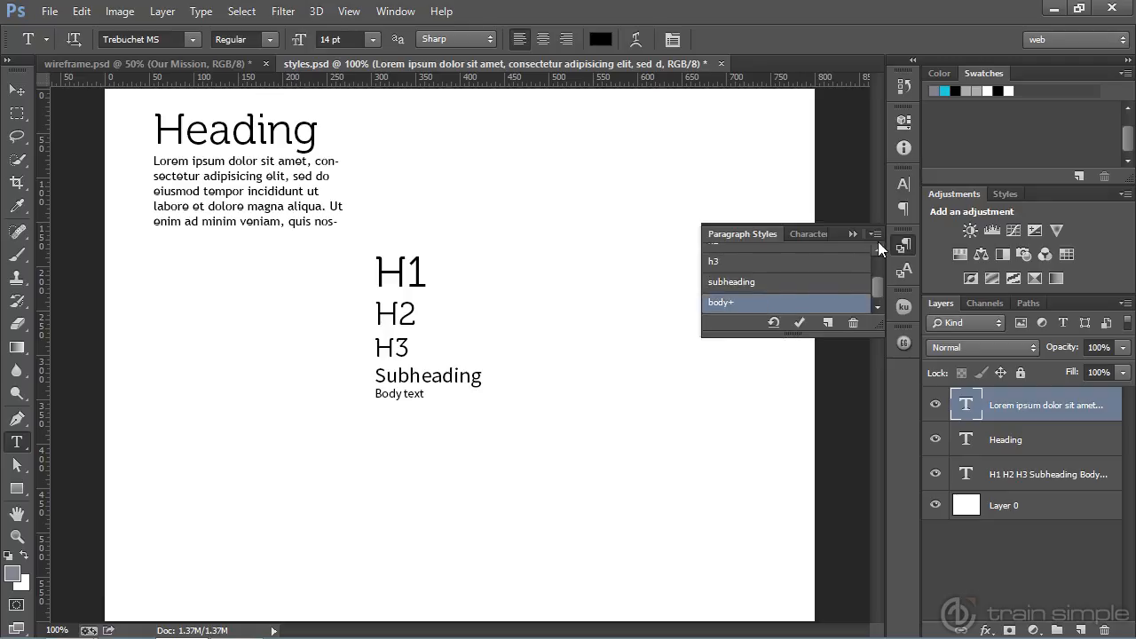
left_click(877, 234)
left_click(903, 368)
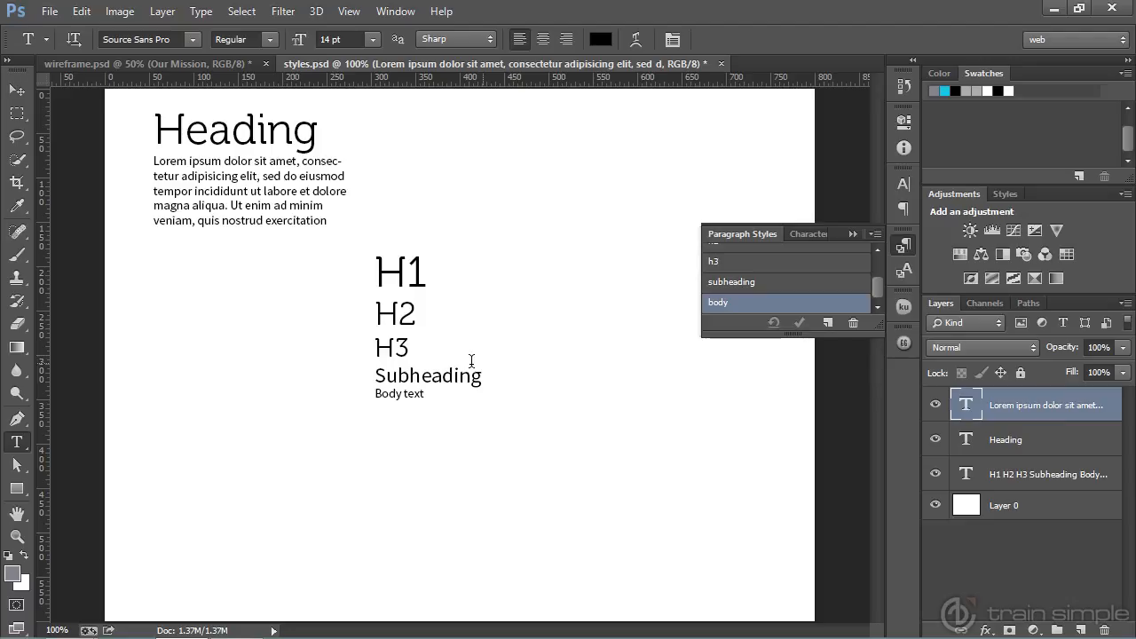
Change the body paragraph style's text color to red (f50b0b)
double_click(738, 305)
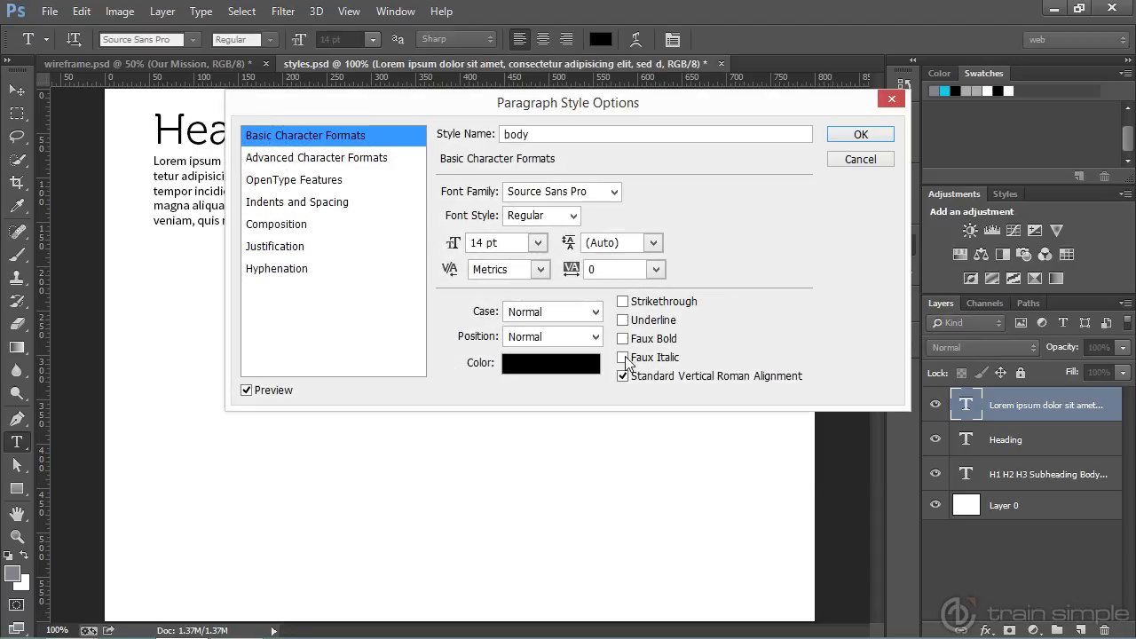
left_click(582, 369)
left_click(555, 155)
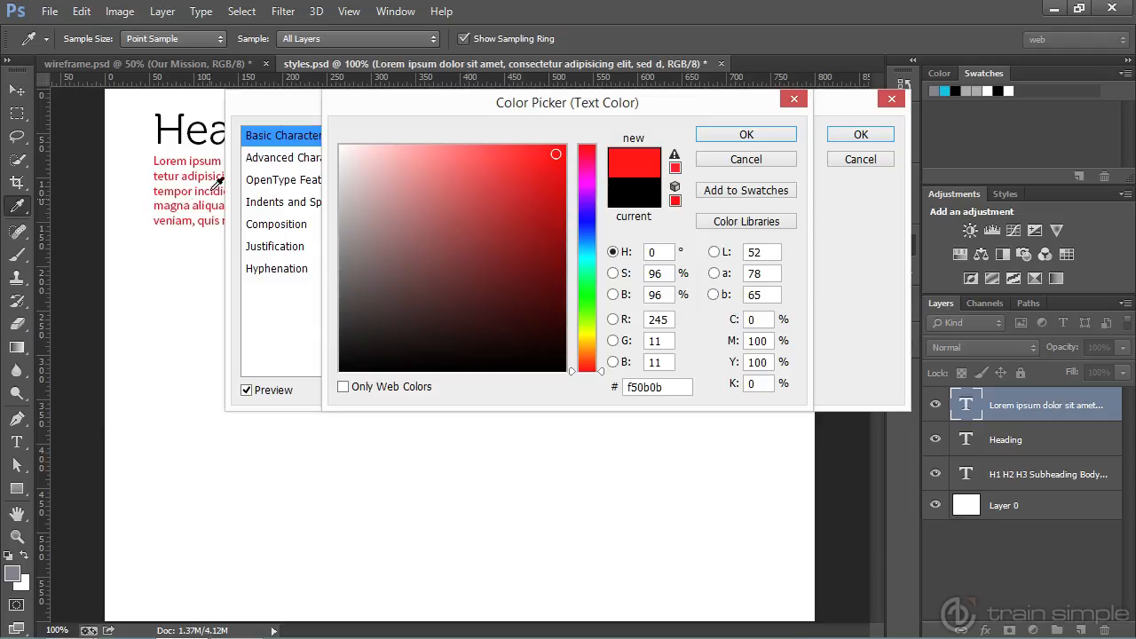
left_click(745, 135)
left_click(855, 134)
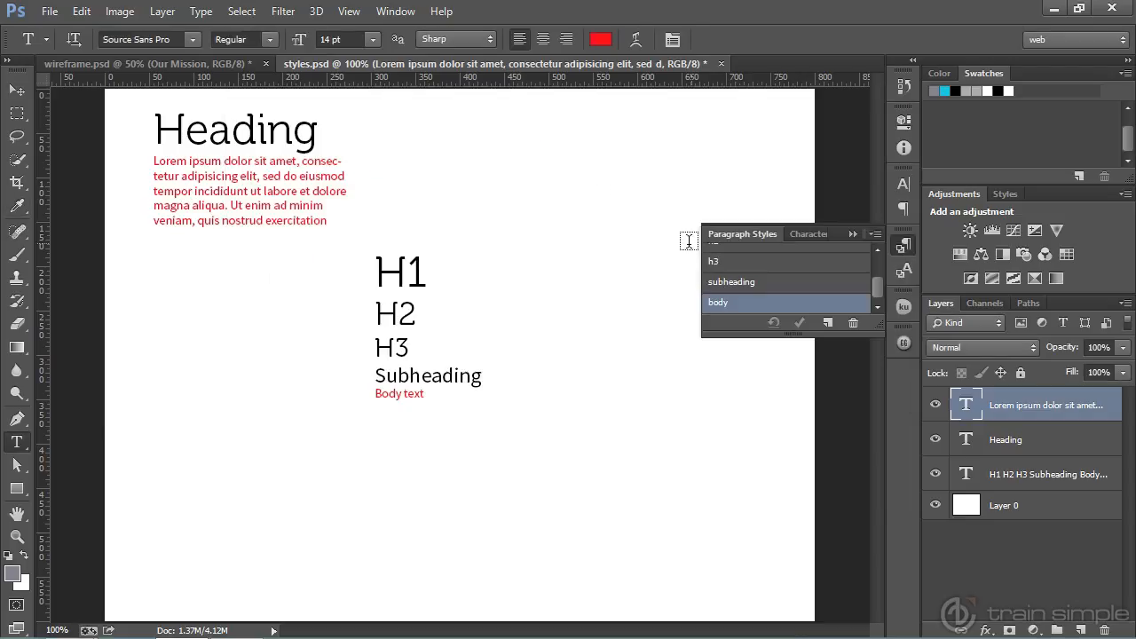